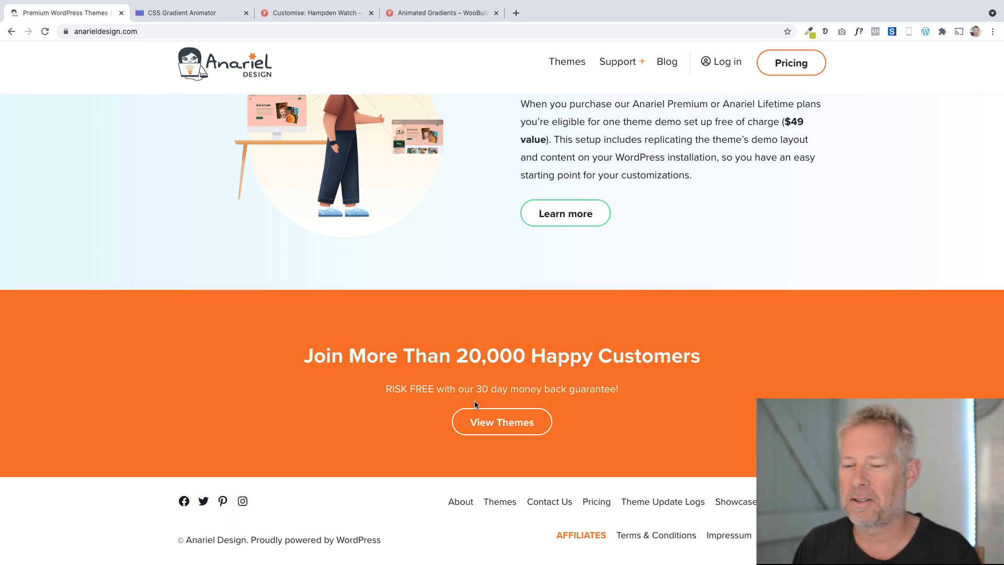
Look over the animated gradient on the Hampden Watch product page and the draft page titled Animated Gradient Backgrounds
click(462, 13)
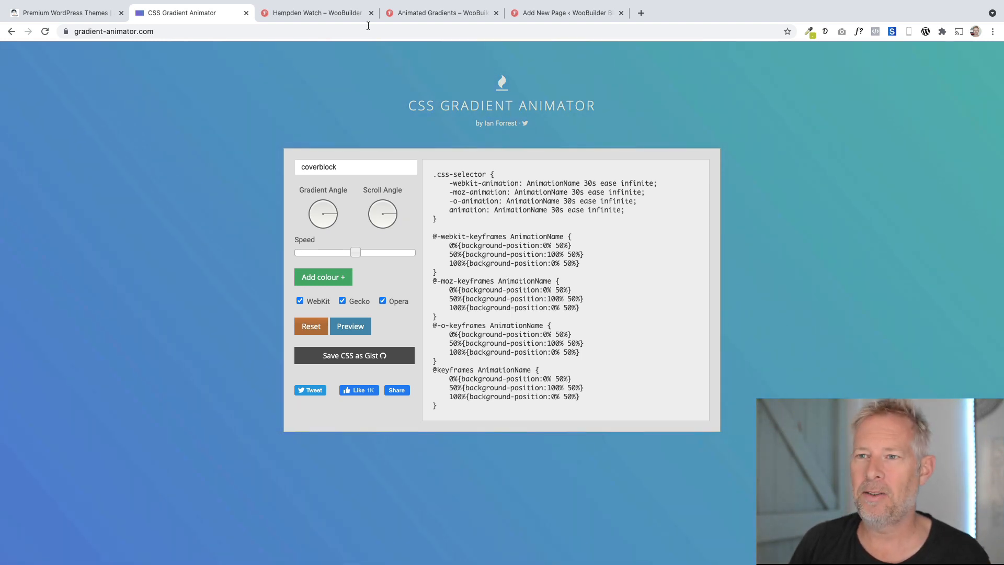
click(319, 13)
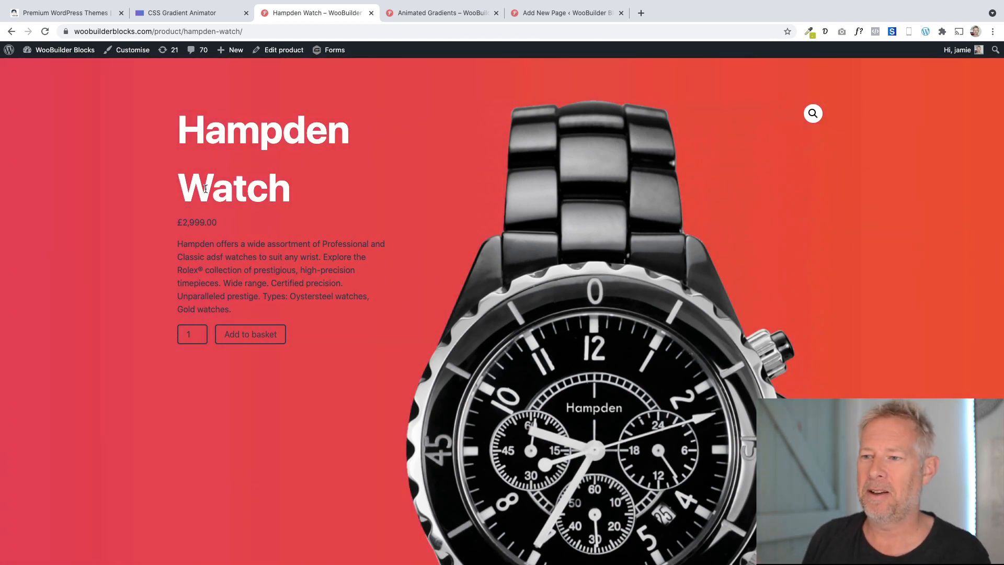
click(266, 30)
key(Return)
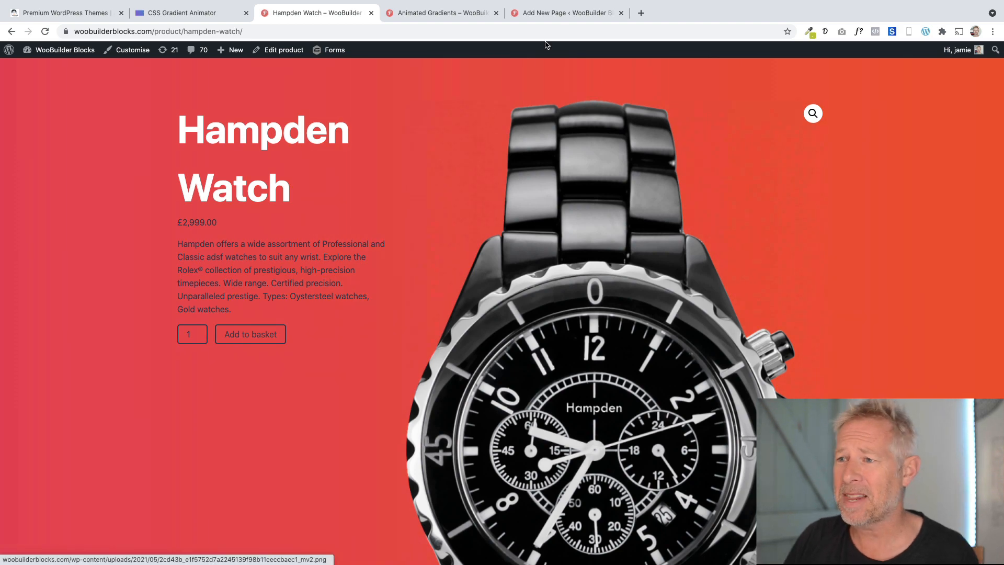
click(568, 19)
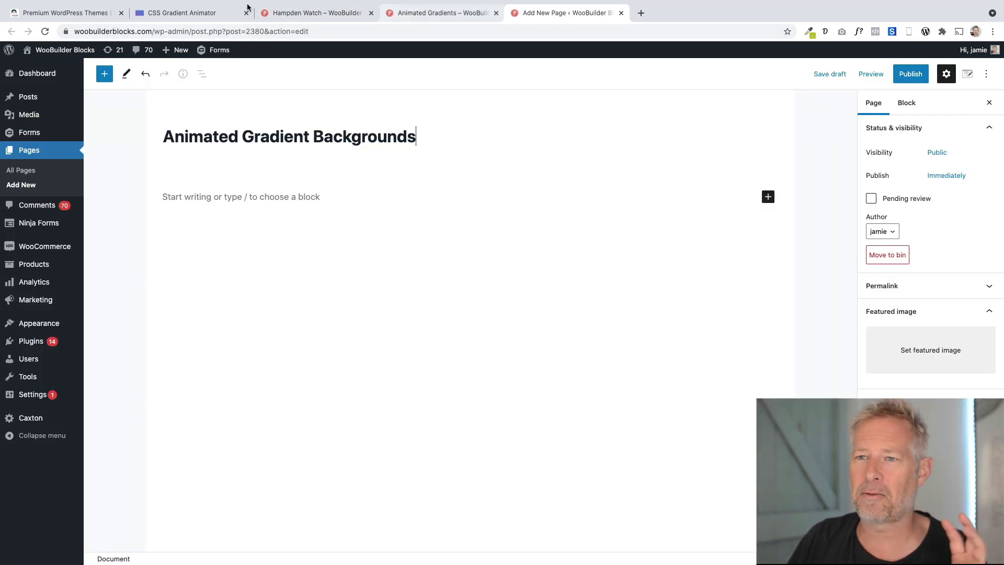
Switch to gradient-animator.com and add orange #ec7615 as the first gradient colour
click(207, 15)
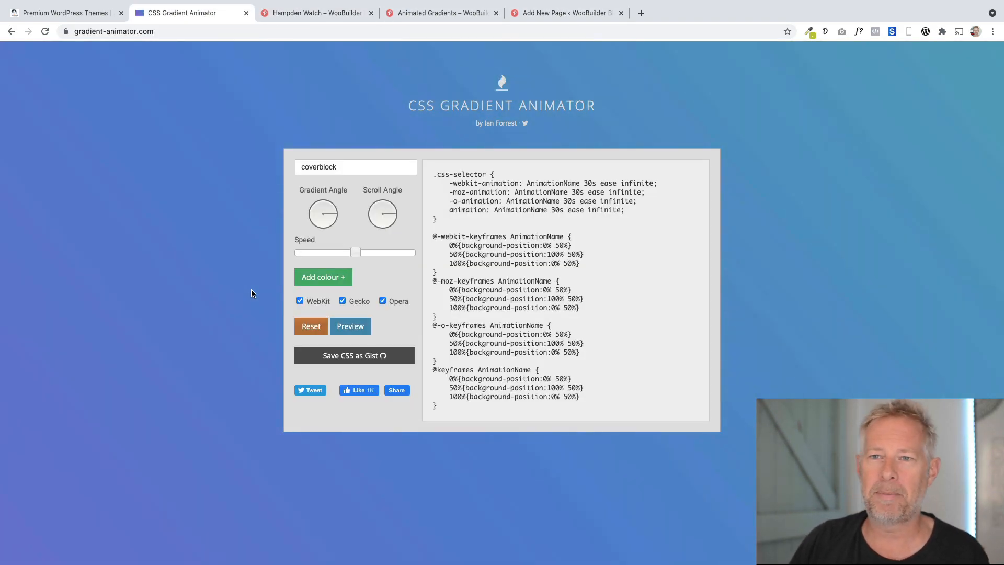
drag(175, 31, 74, 37)
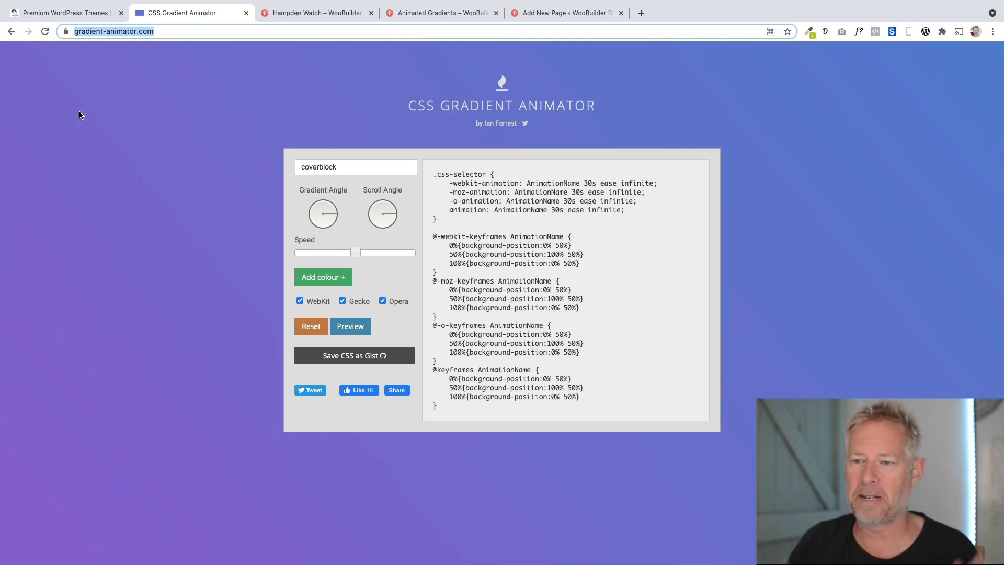
click(320, 278)
click(315, 299)
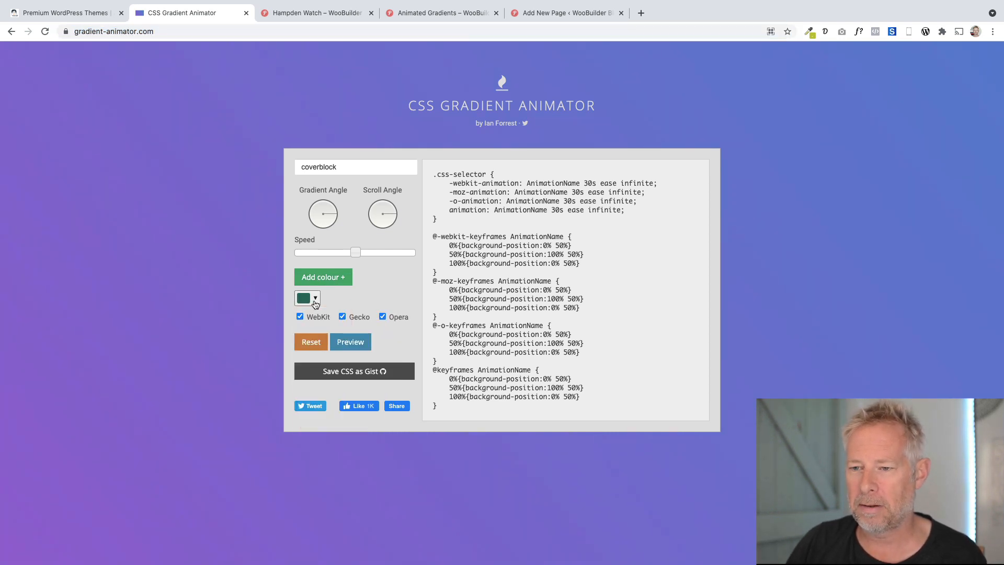
click(315, 299)
click(381, 318)
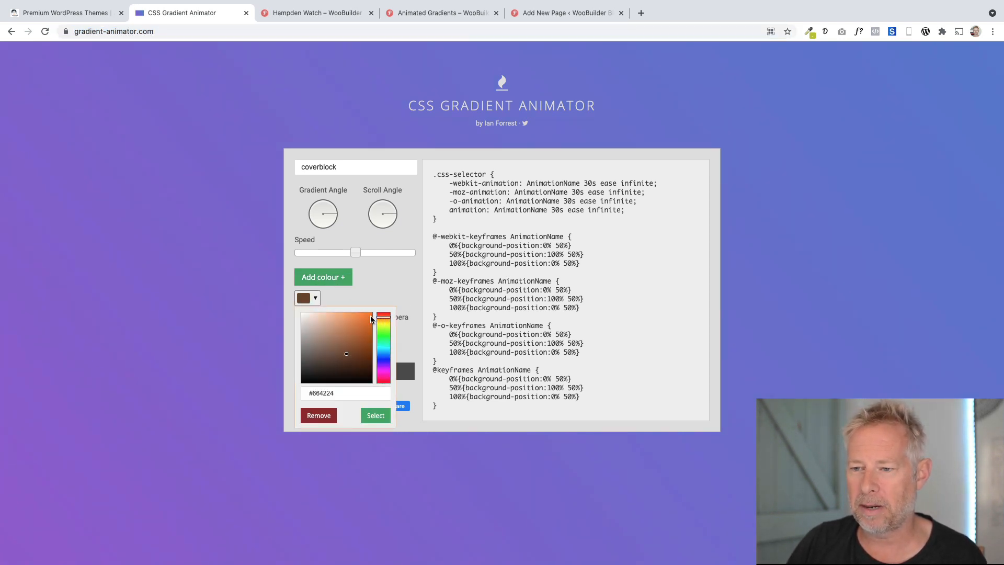
click(366, 318)
click(366, 319)
Add a second gradient colour and set it to blue #3e68d2
click(341, 278)
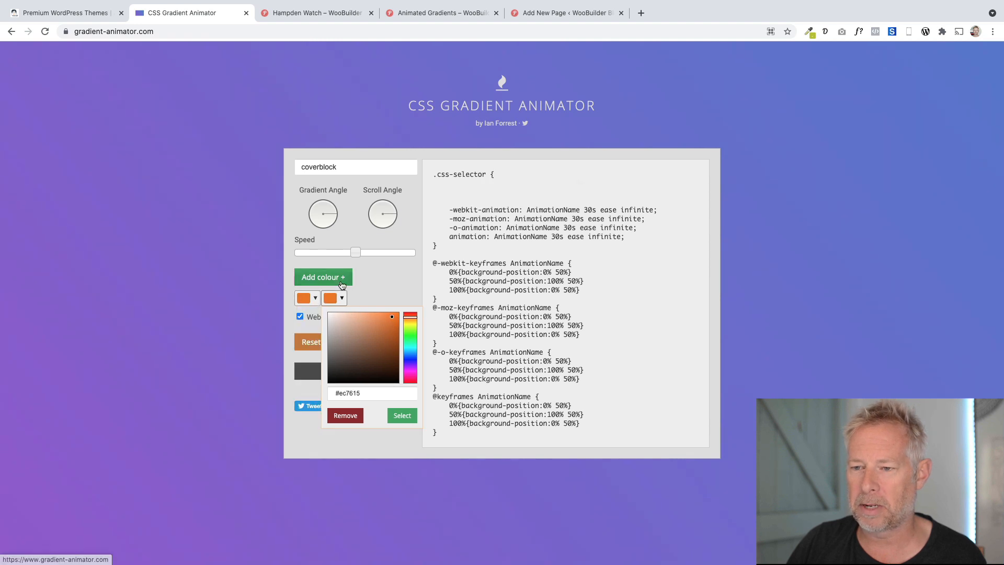
click(342, 299)
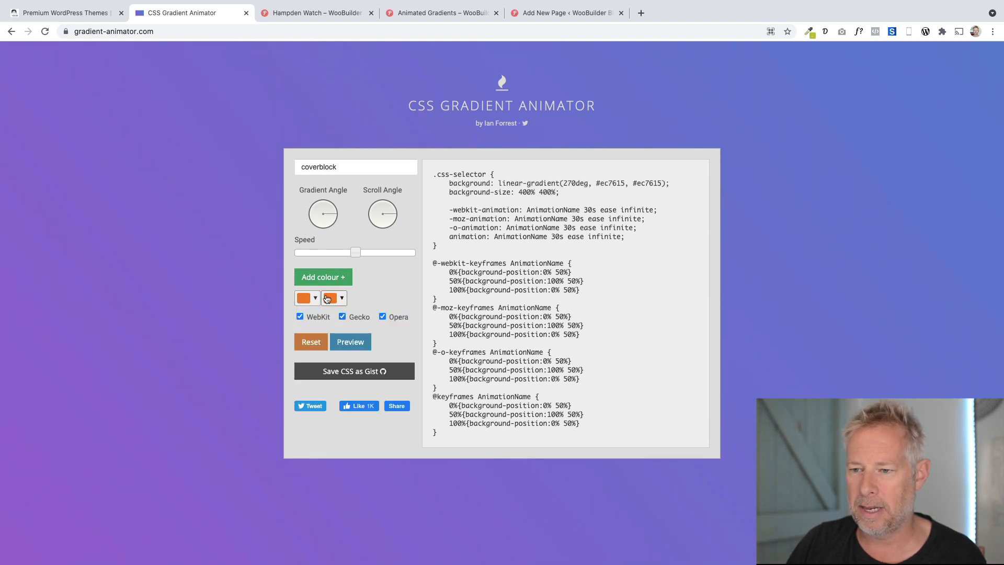
click(328, 298)
click(410, 355)
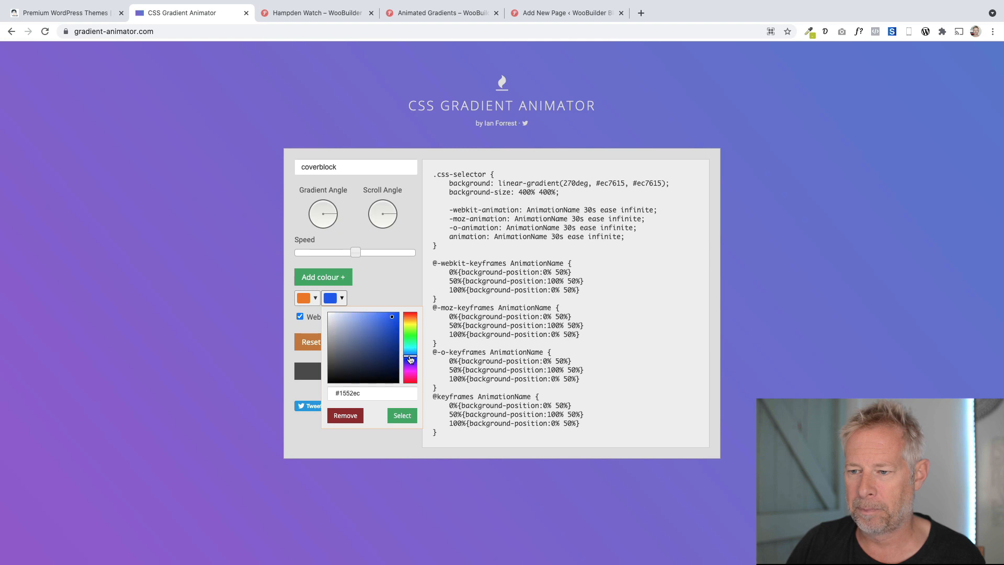
click(378, 325)
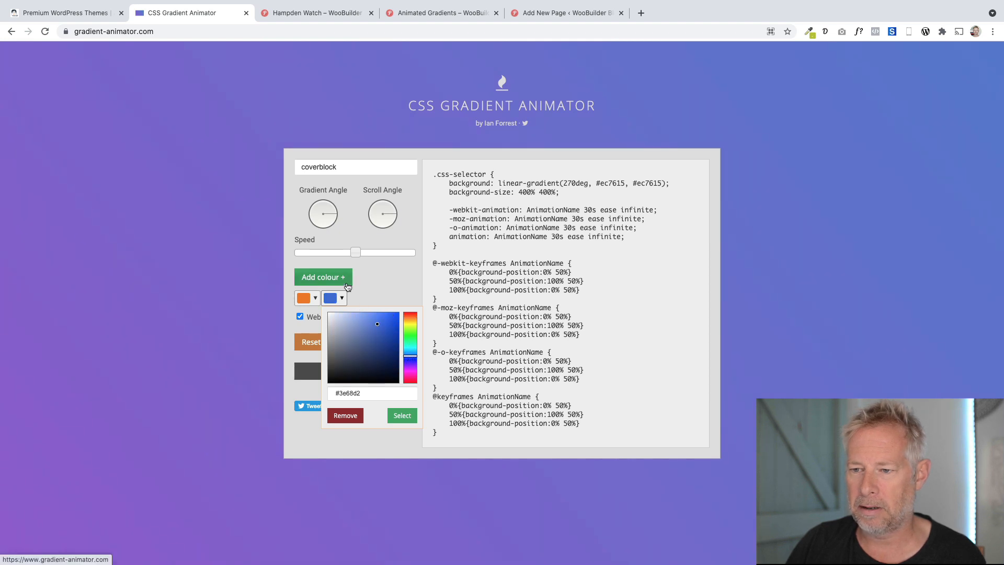
Add a third gradient colour and set it to green #46d23e
click(347, 282)
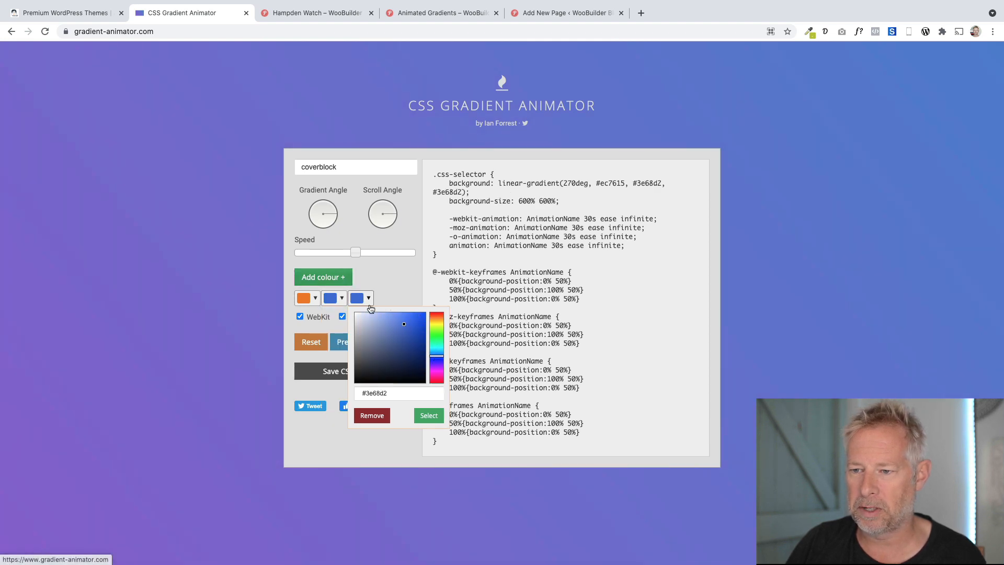
click(434, 335)
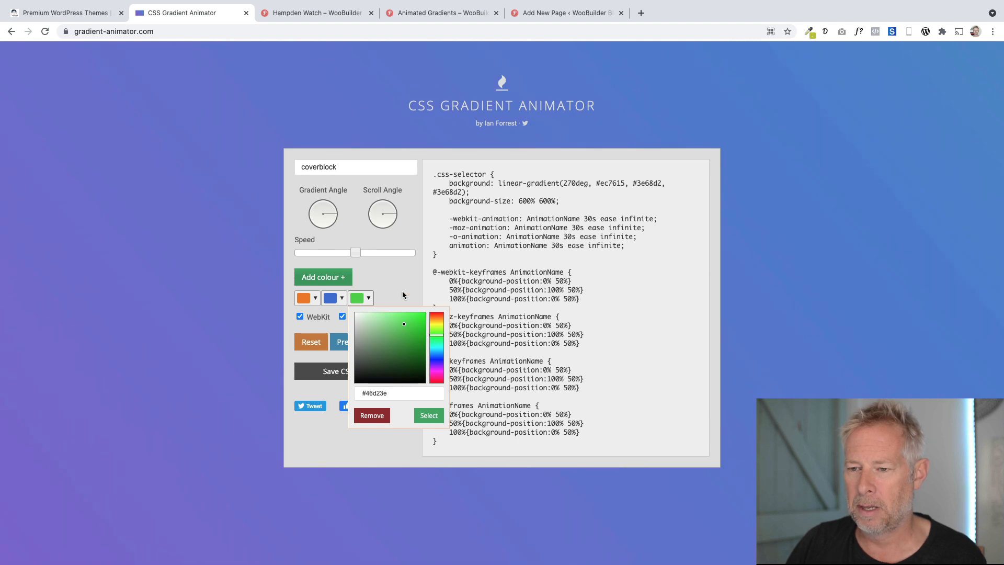
click(428, 415)
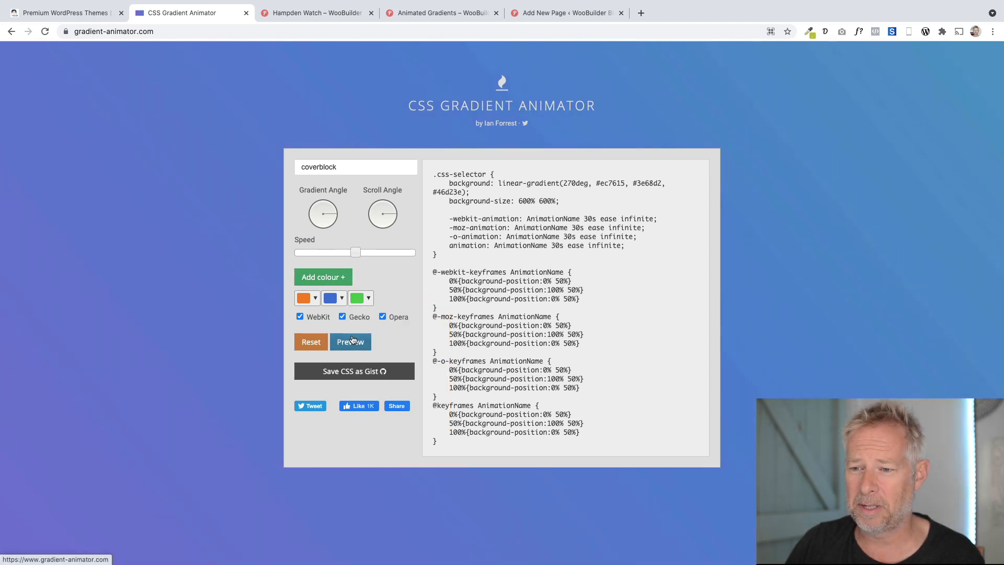
Preview the three-colour gradient animation and select all of its generated CSS code
click(354, 341)
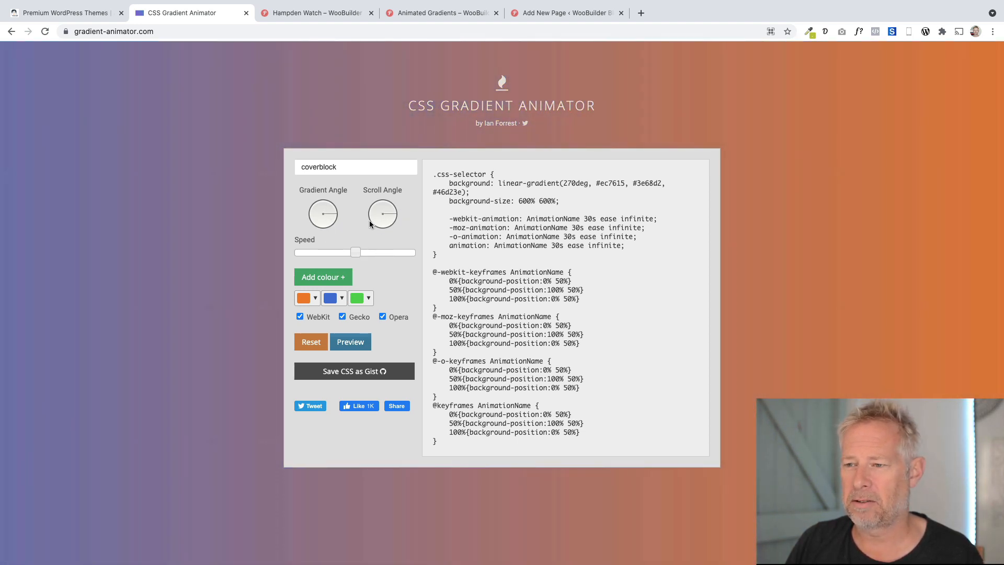
drag(429, 173, 603, 445)
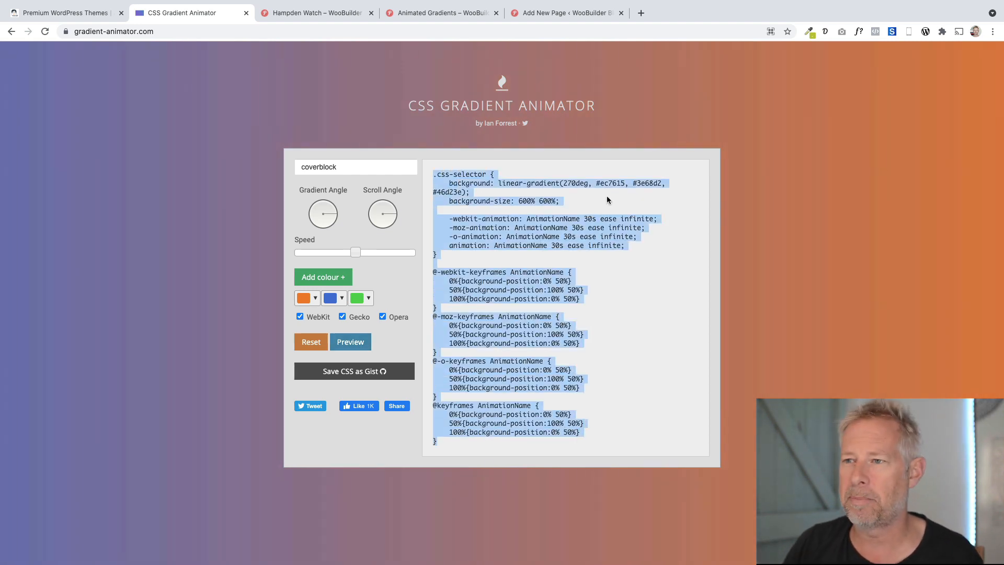
Insert a Columns block with the 100 one-column layout into the Animated Gradient Backgrounds page
click(459, 14)
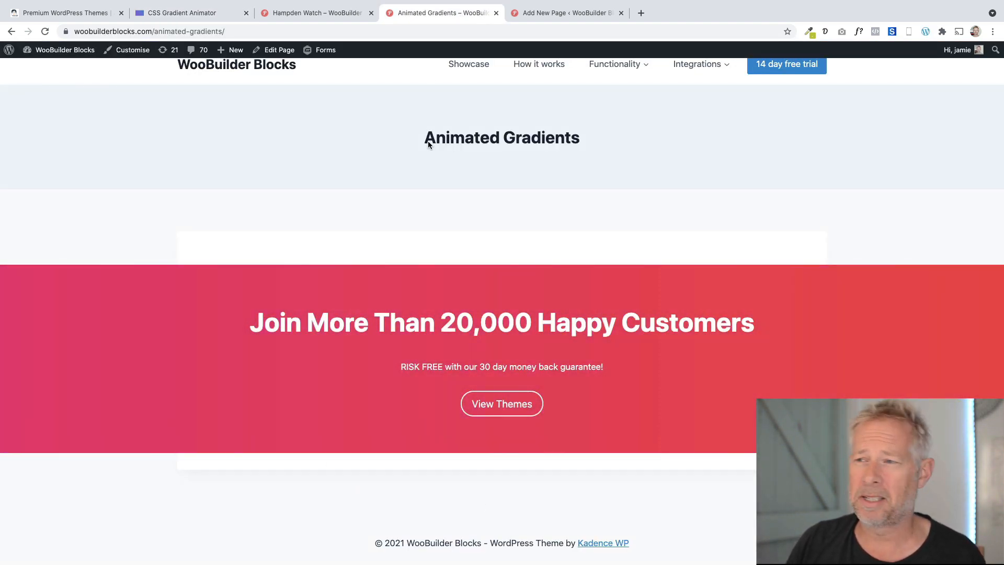
click(532, 13)
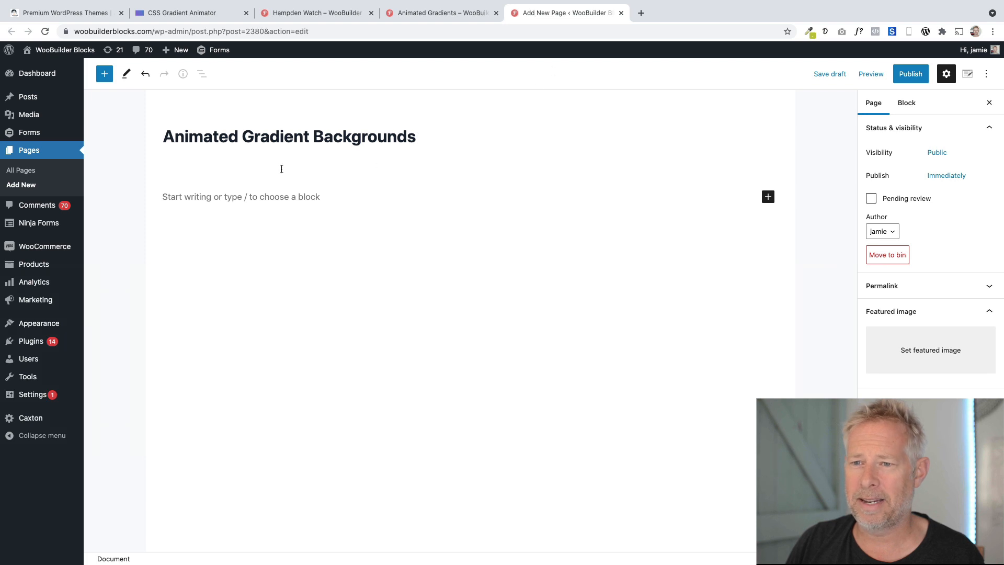
click(271, 194)
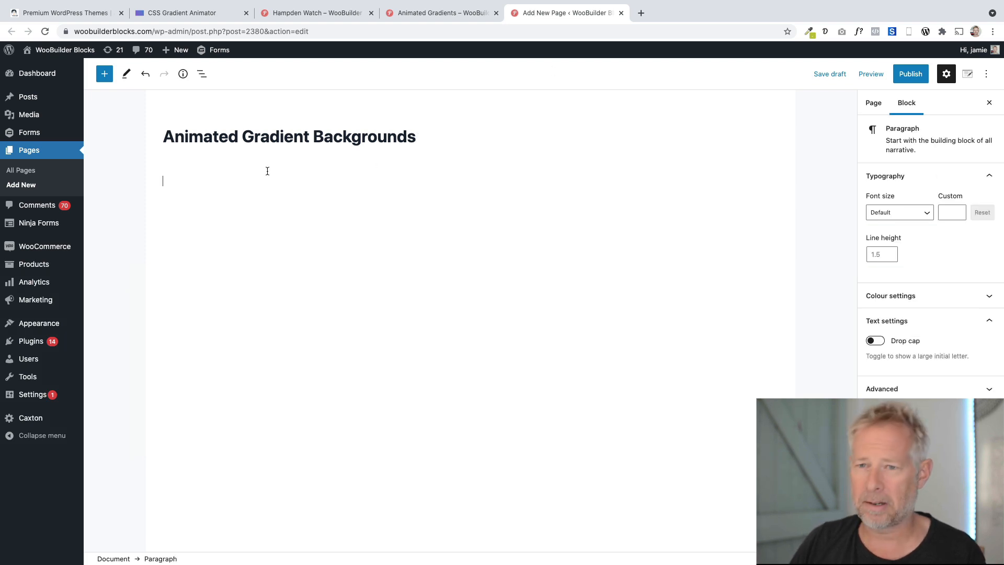
click(106, 77)
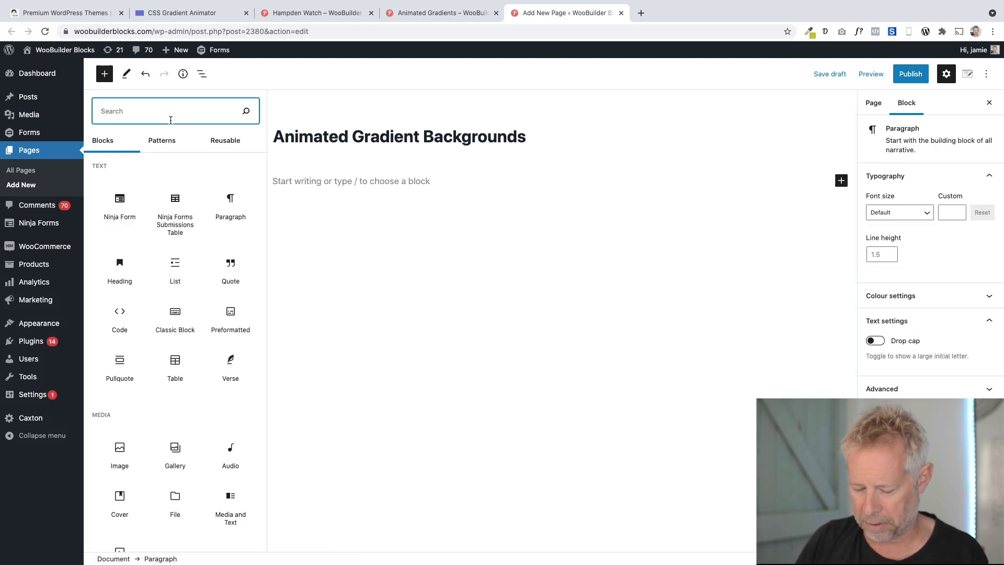
text(colu)
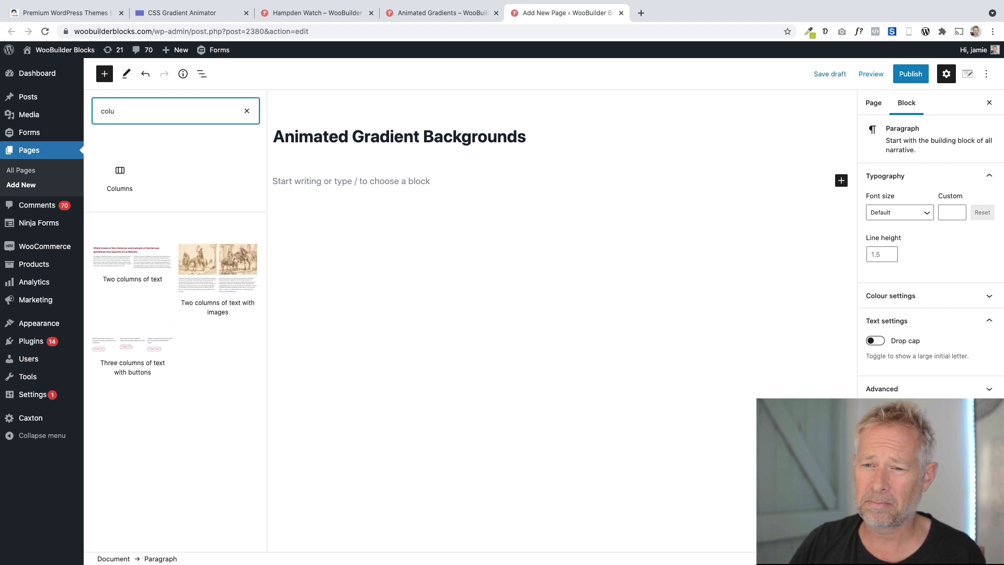
click(120, 175)
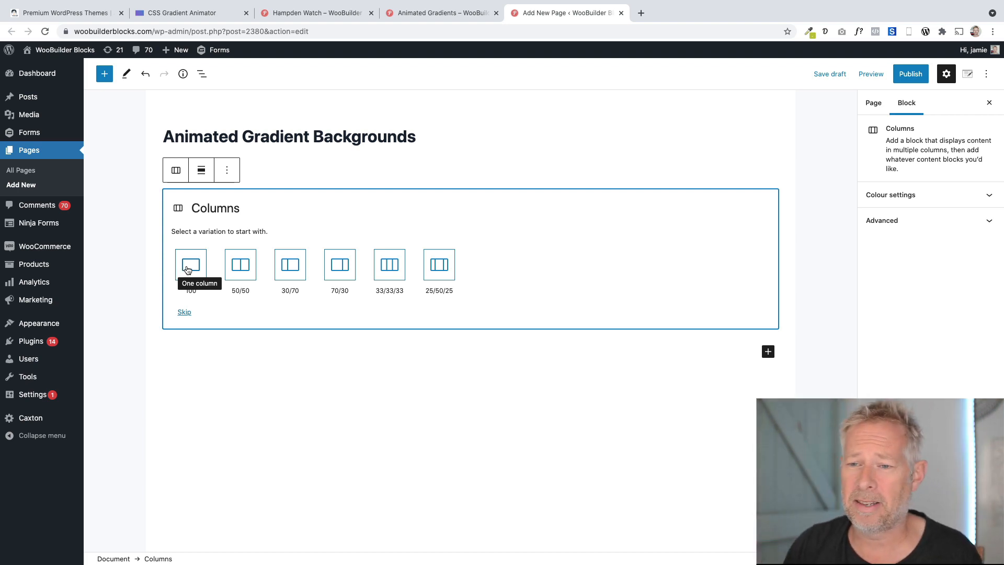
click(186, 268)
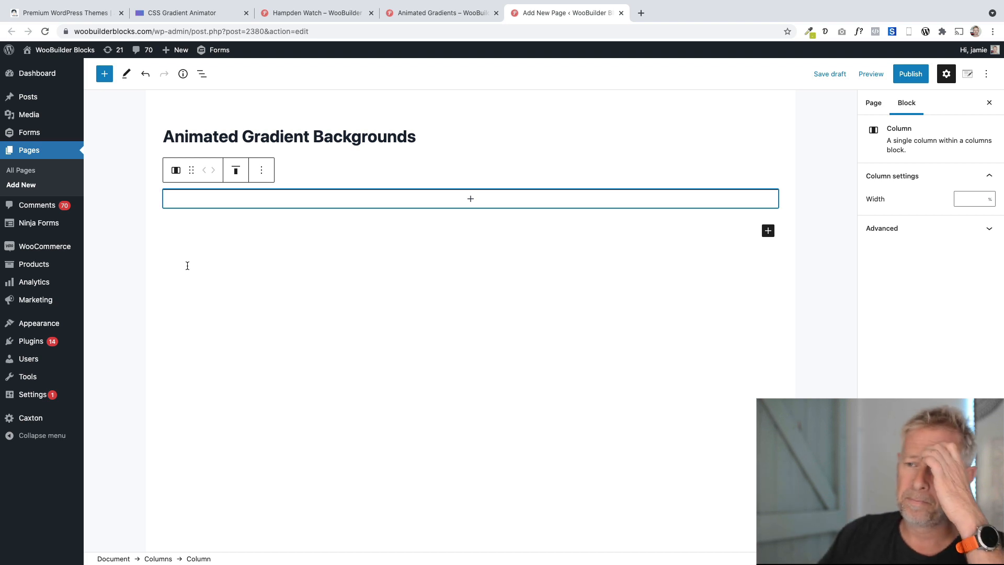
Copy the "Join More Than 20,000 Happy Customers" and "RISK FREE" guarantee lines from the Animated Gradients page into the new column
click(418, 14)
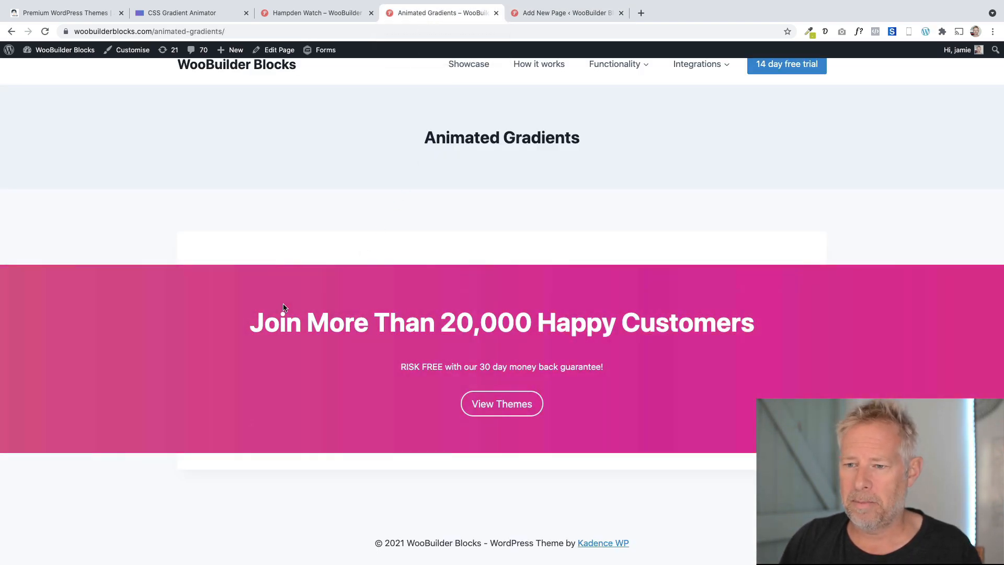
drag(264, 320, 598, 374)
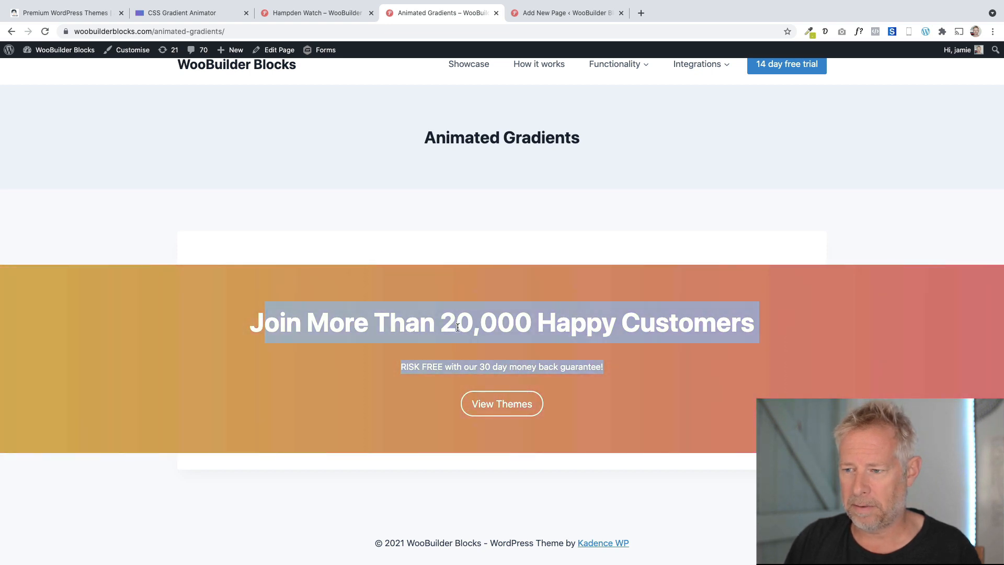
click(637, 375)
mouse_move(264, 320)
mouse_down()
mouse_move(593, 350)
mouse_move(416, 347)
mouse_move(275, 325)
mouse_up()
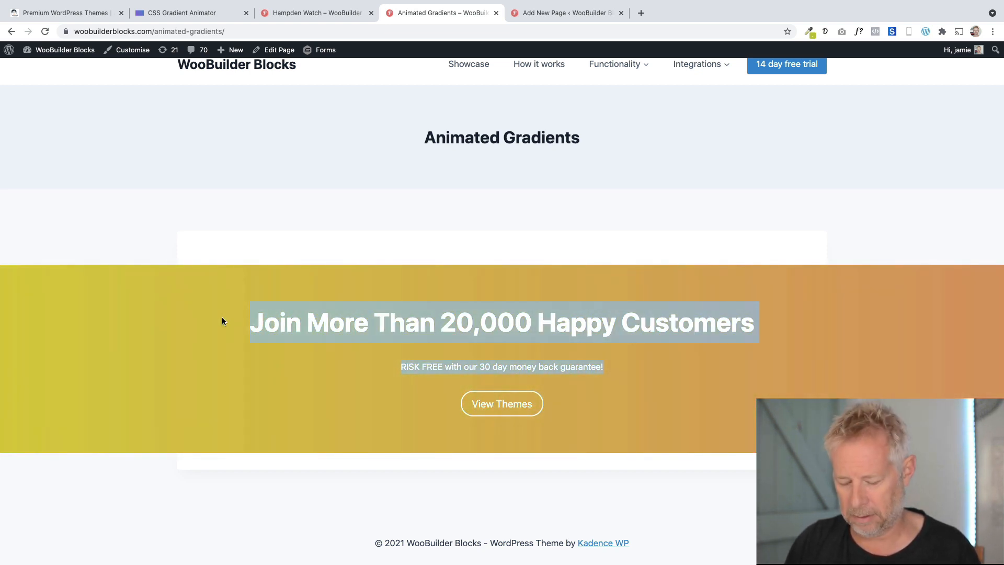
click(564, 12)
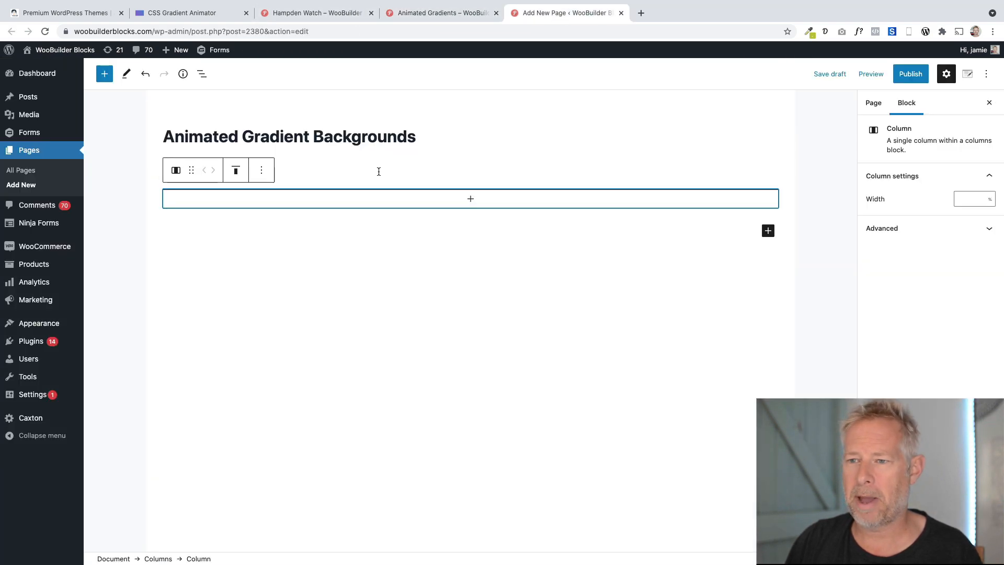
click(379, 205)
click(414, 230)
text(Join More Than 20,000 Happy Customers\nRISK FREE with our 30 day money back guarantee!)
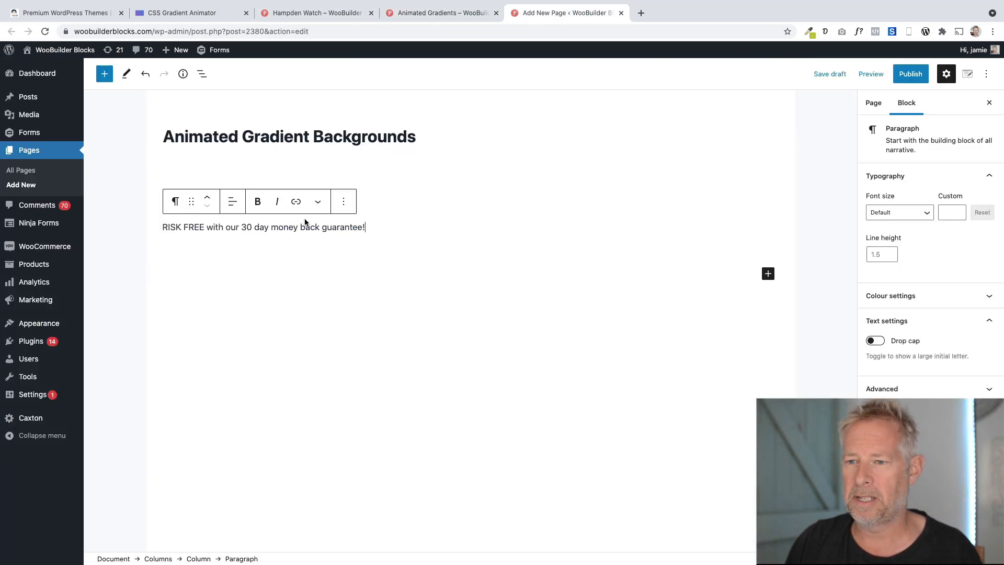
Set the custom font size of the "Join More Than 20,000 Happy Customers" paragraph to 50
click(390, 194)
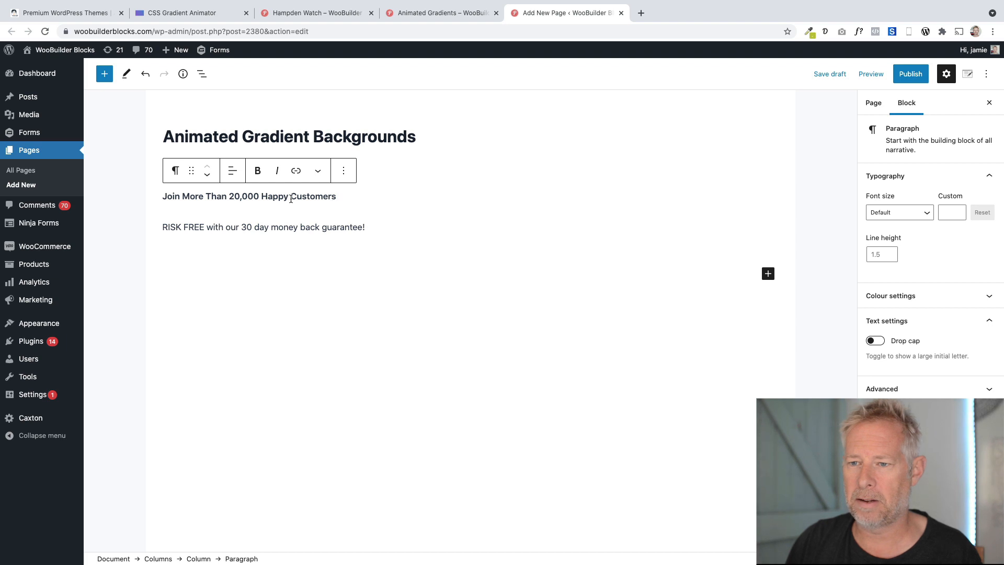
click(942, 212)
text(60)
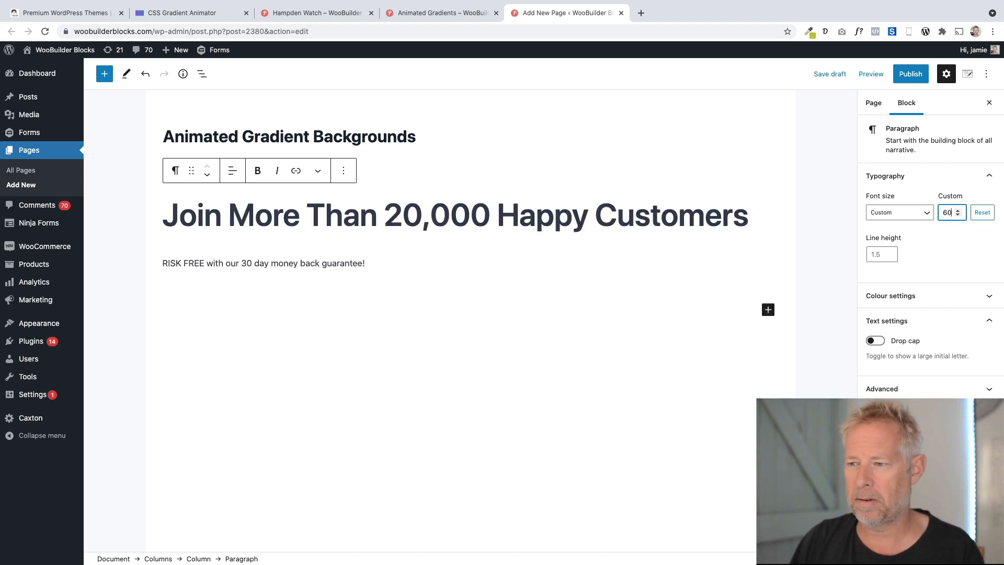
key(BackSpace)
key(BackSpace)
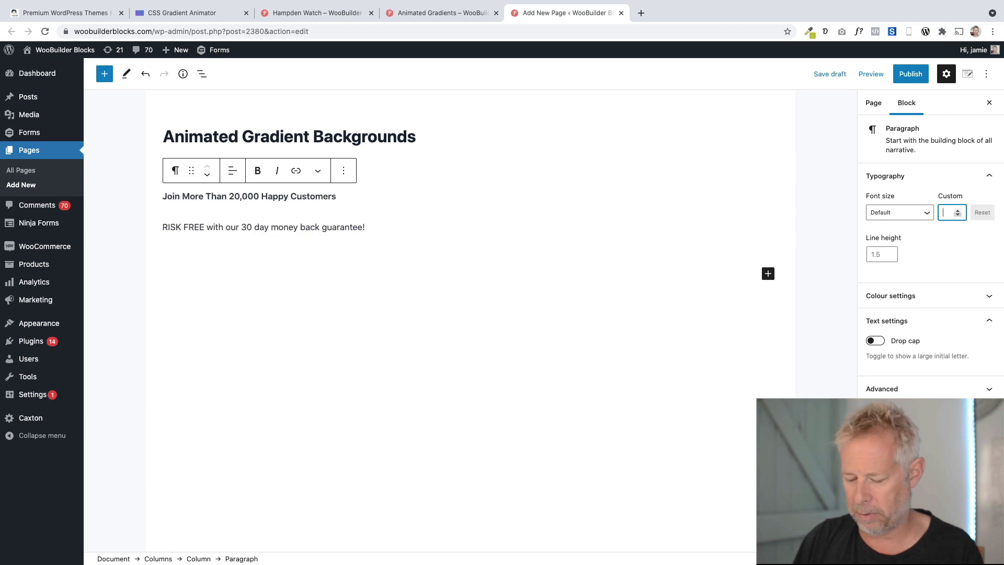
text(70)
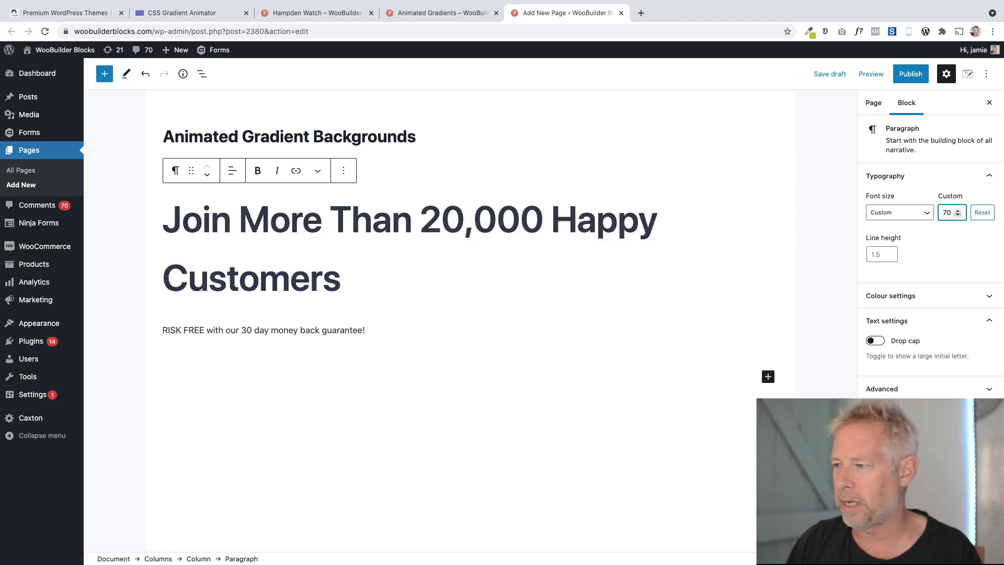
key(BackSpace)
key(BackSpace)
text(50)
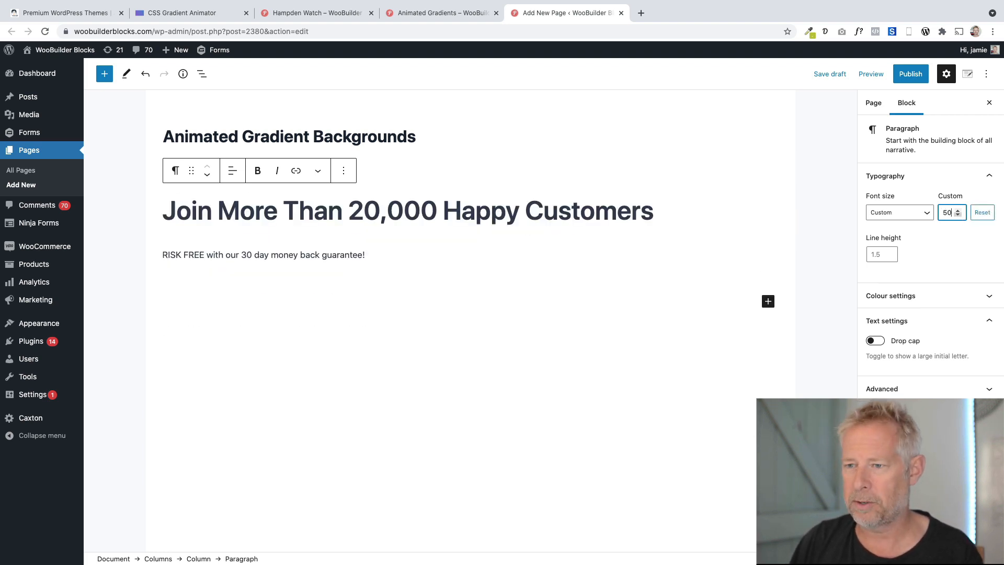
Centre the text of both the "Join More Than 20,000 Happy Customers" and the "RISK FREE" guarantee paragraphs
click(233, 170)
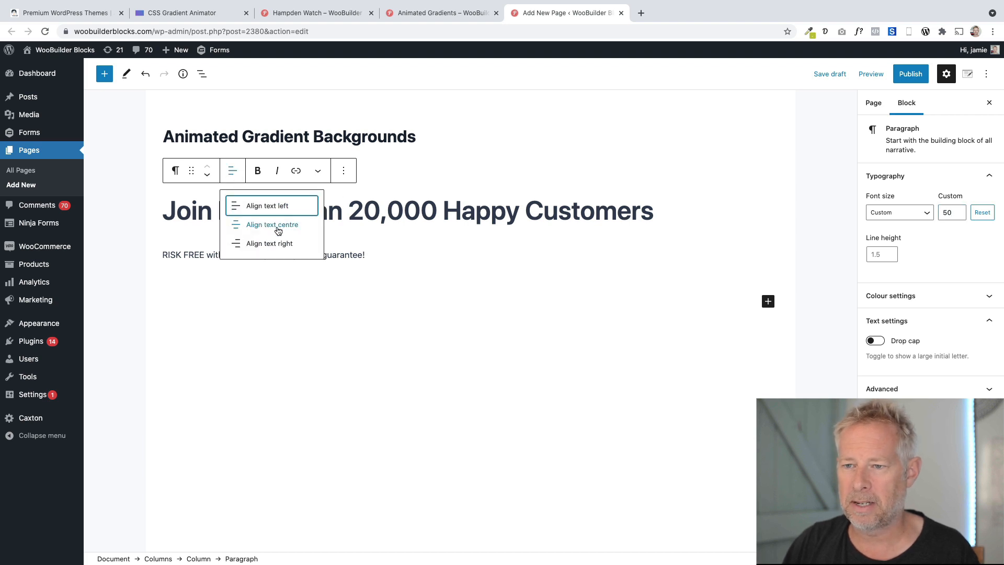
click(257, 222)
click(294, 255)
click(233, 229)
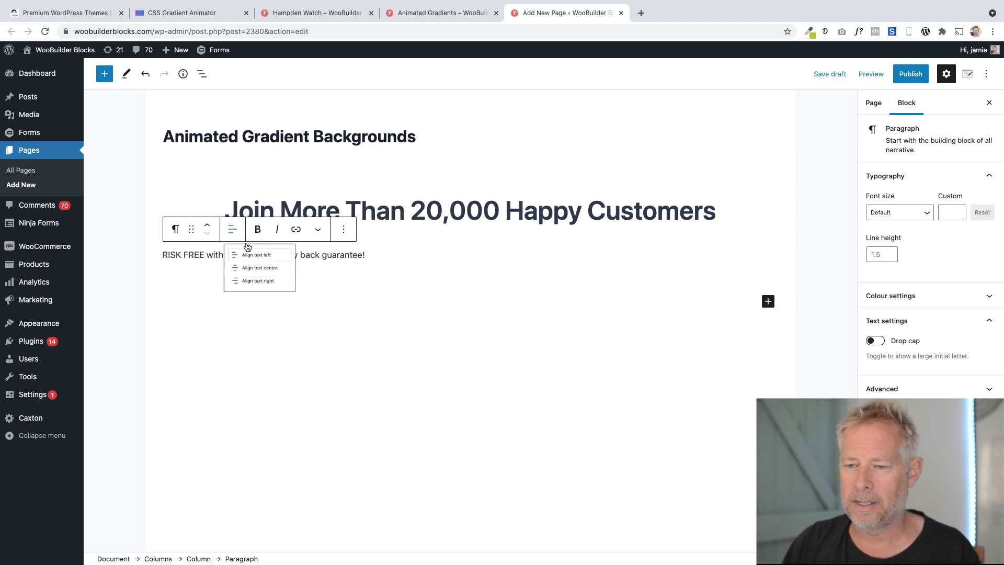
click(264, 283)
Insert a Buttons block below the "RISK FREE" paragraph and label its button "View Themes"
click(573, 255)
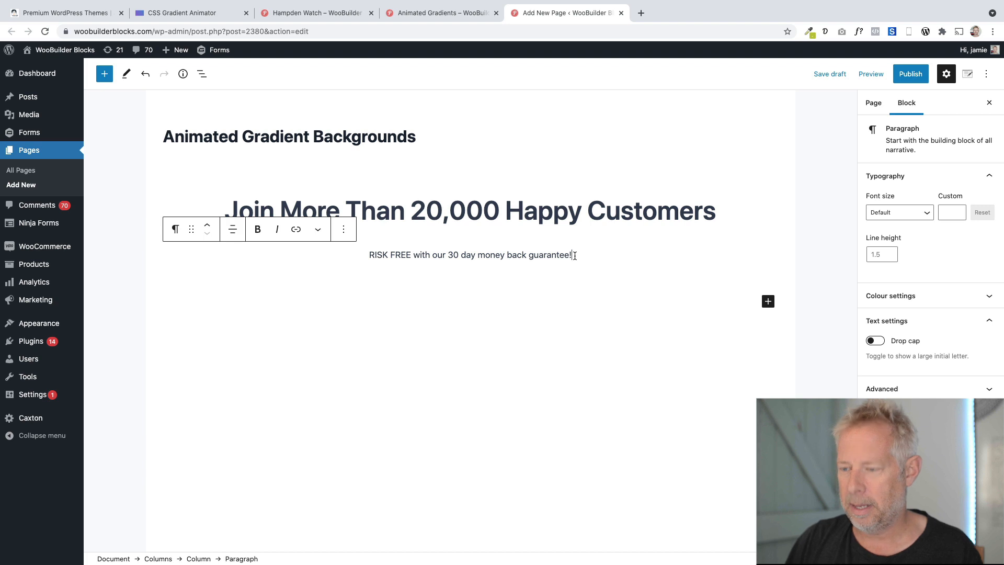
key(Return)
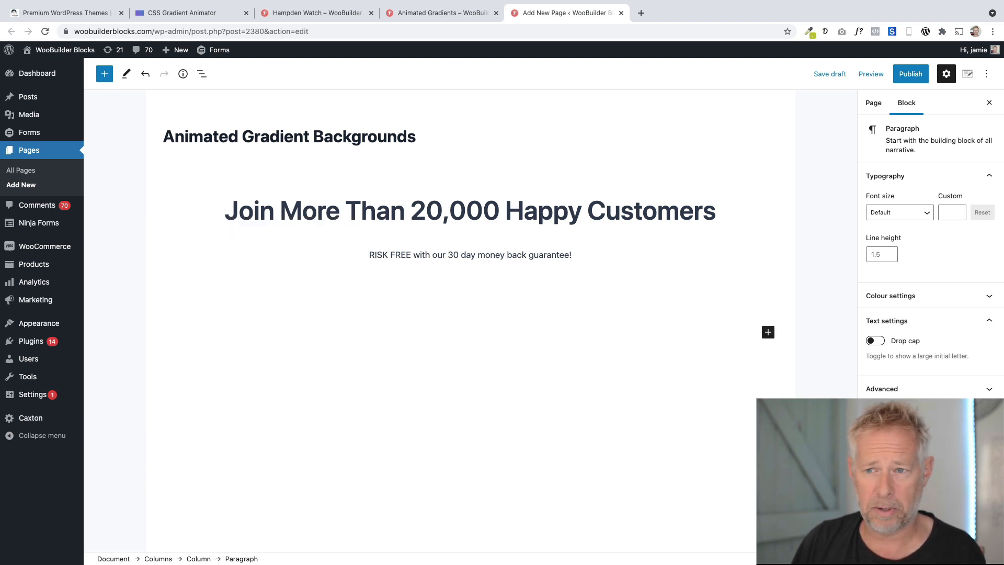
text(/buttons)
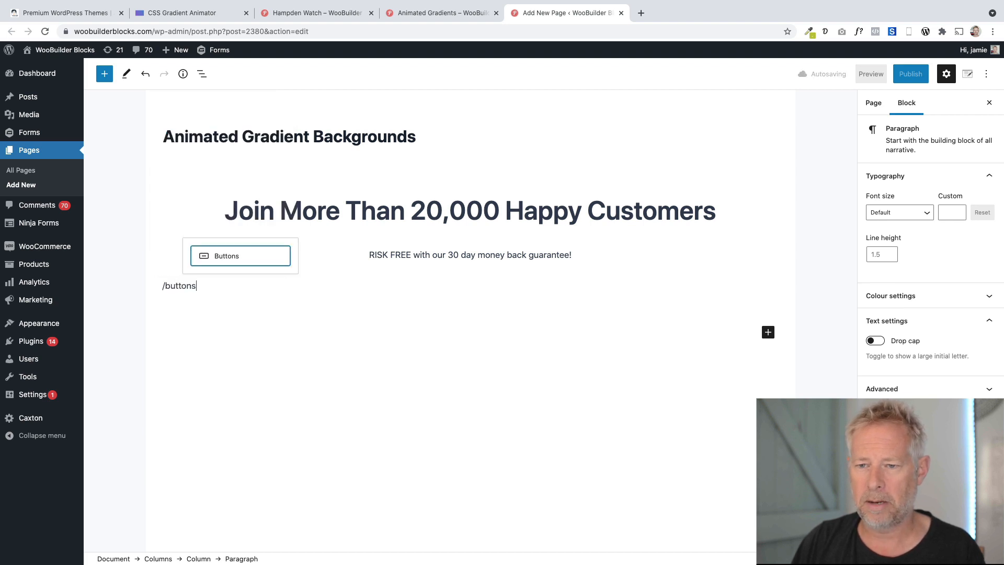
key(Return)
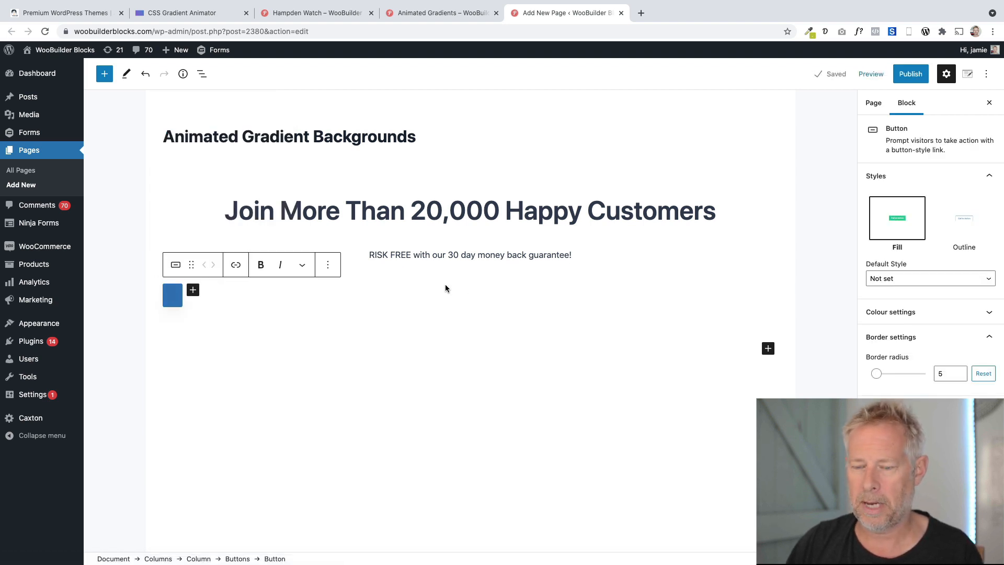
text(View)
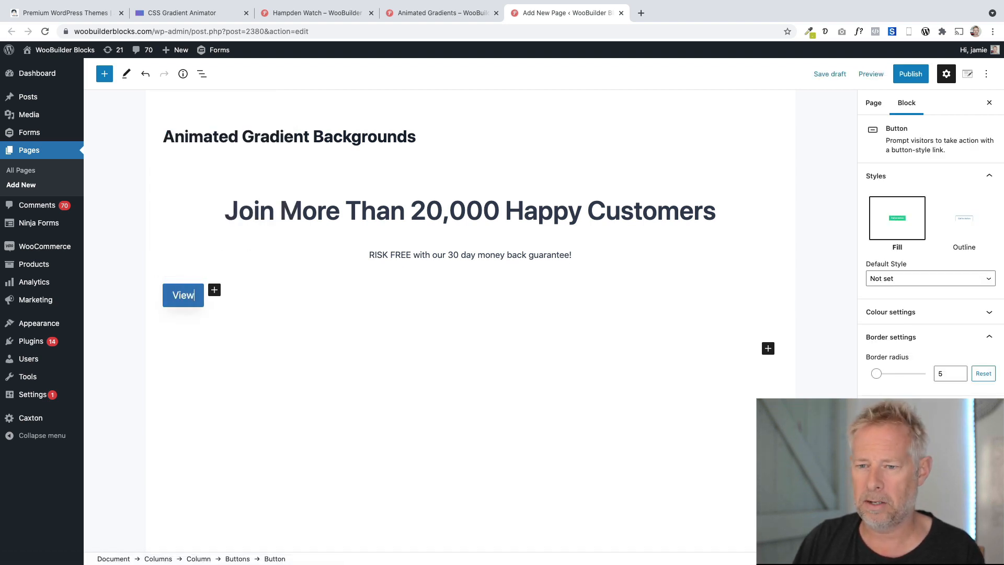
text( Themes)
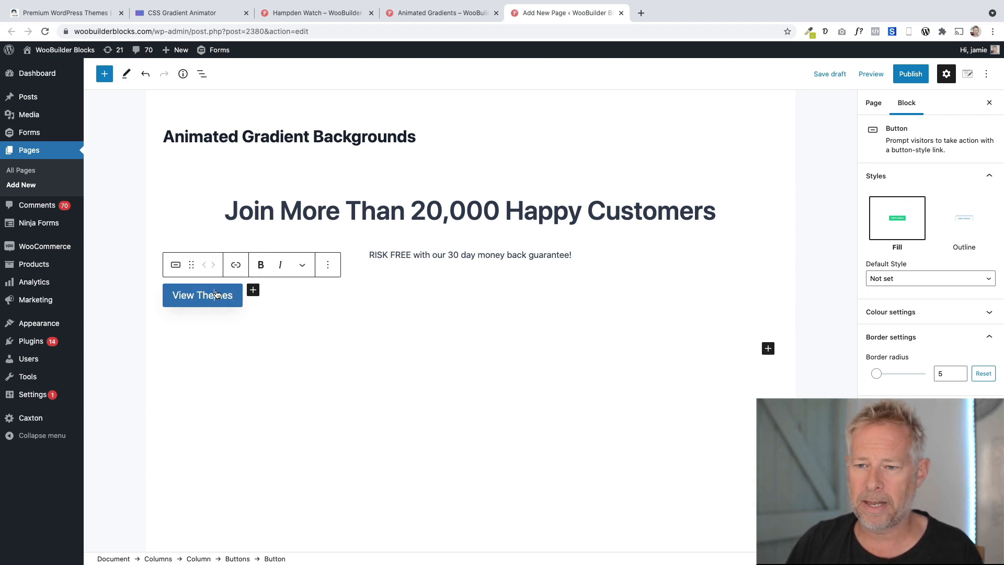
Link the "View Themes" button to the placeholder URL "#"
click(236, 264)
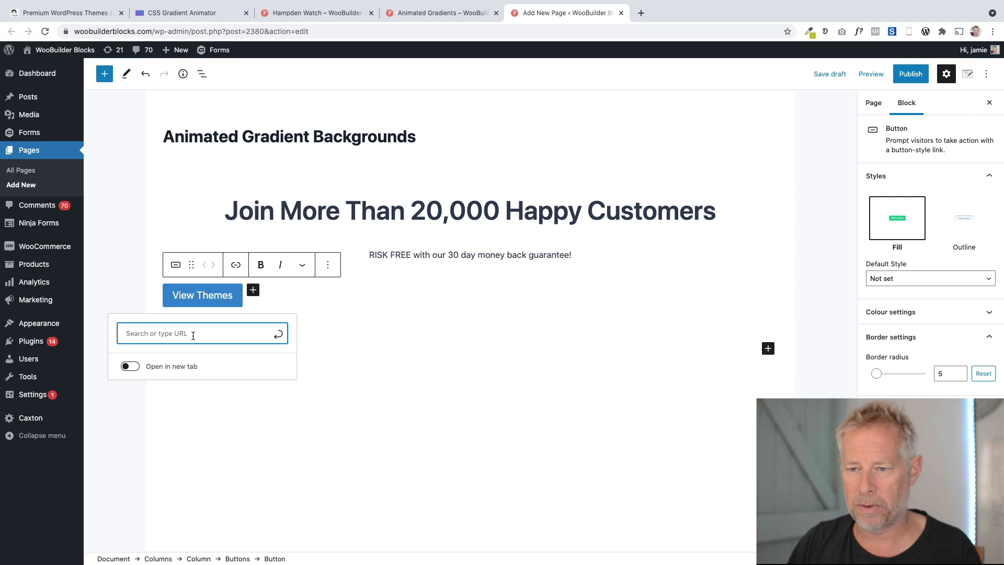
text(#)
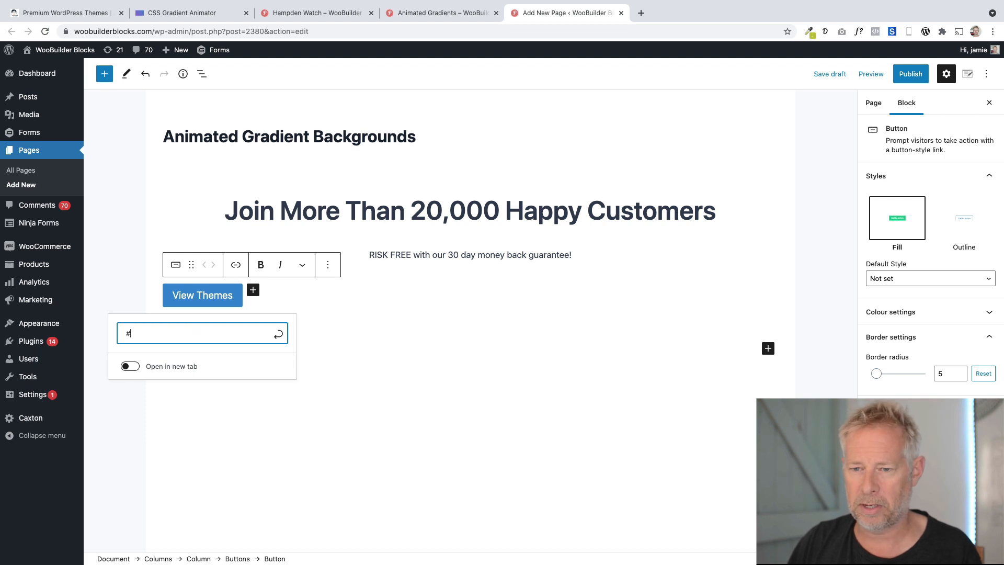
click(278, 333)
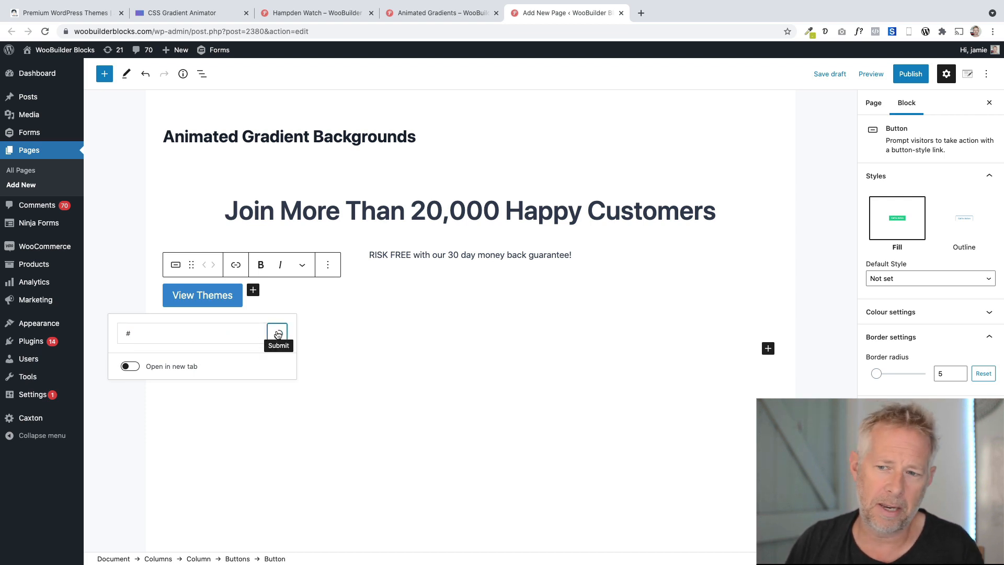
Centre the button horizontally within the Buttons block by justifying its items to the centre
click(287, 299)
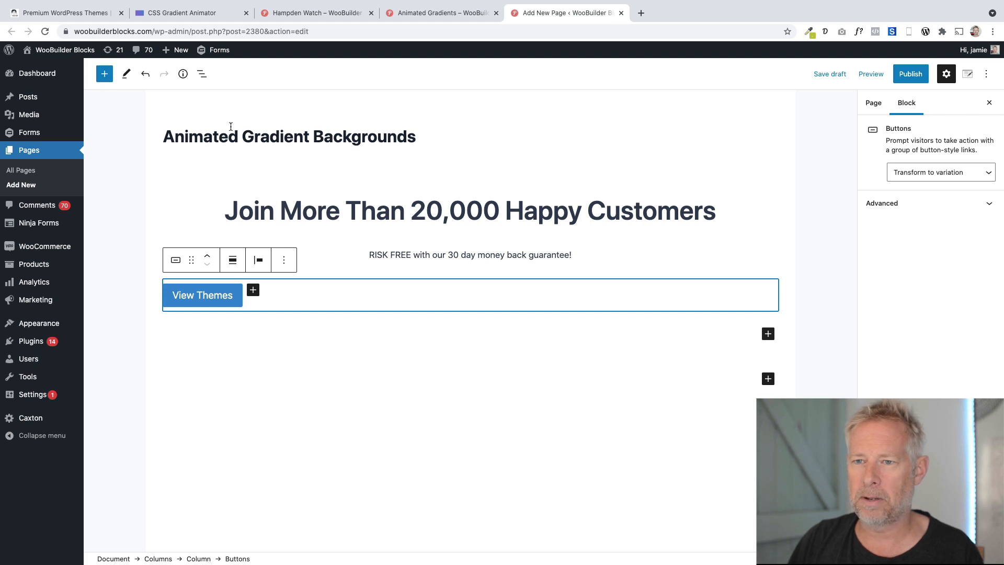
click(201, 75)
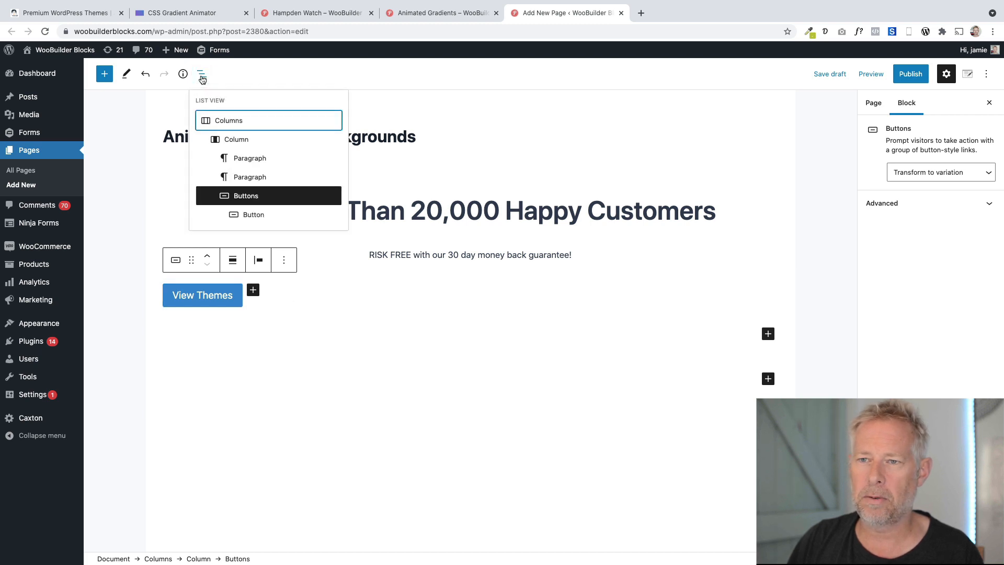
click(249, 196)
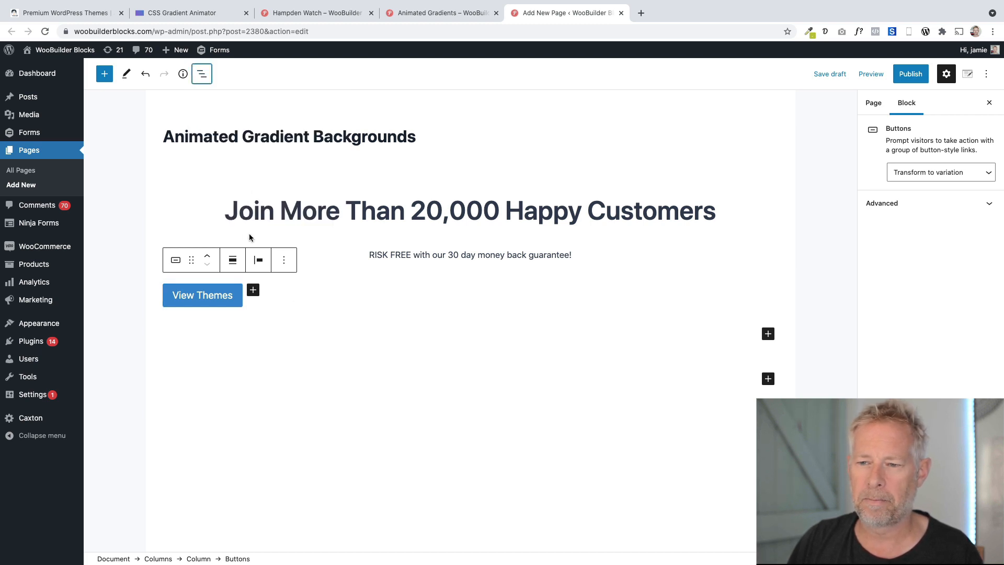
click(258, 260)
click(289, 315)
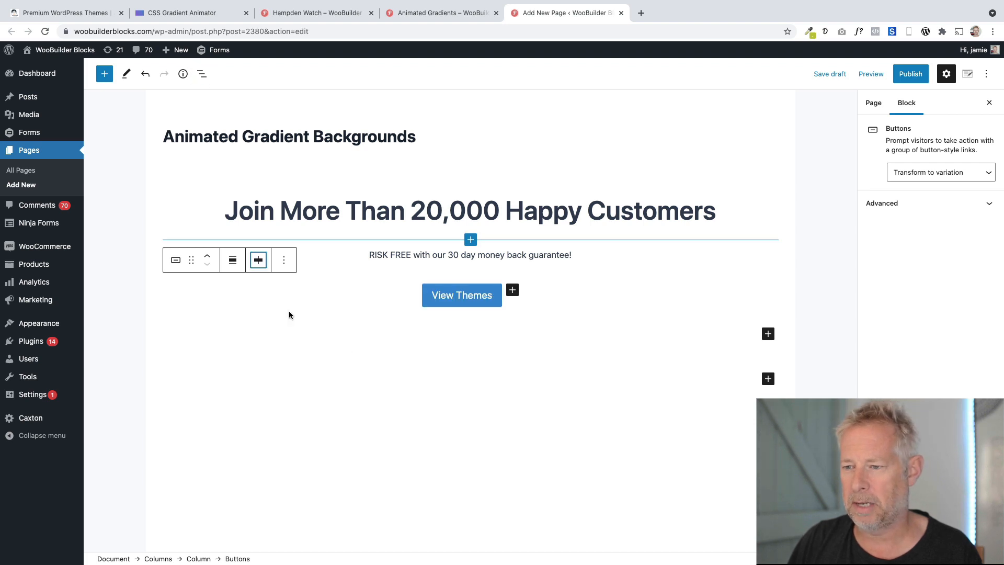
Give the "View Themes" button the Outline style and a border radius of 24
click(428, 294)
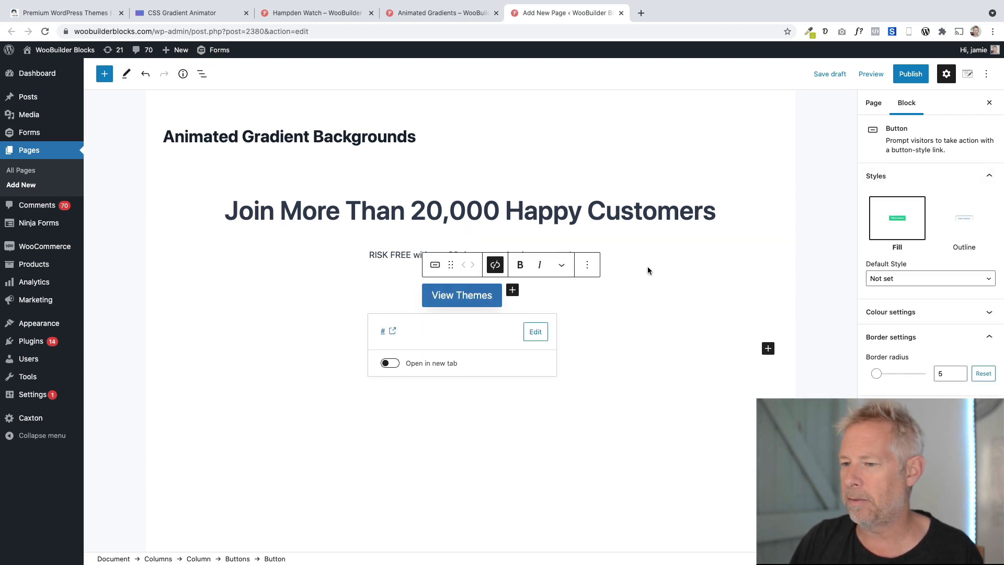
click(958, 219)
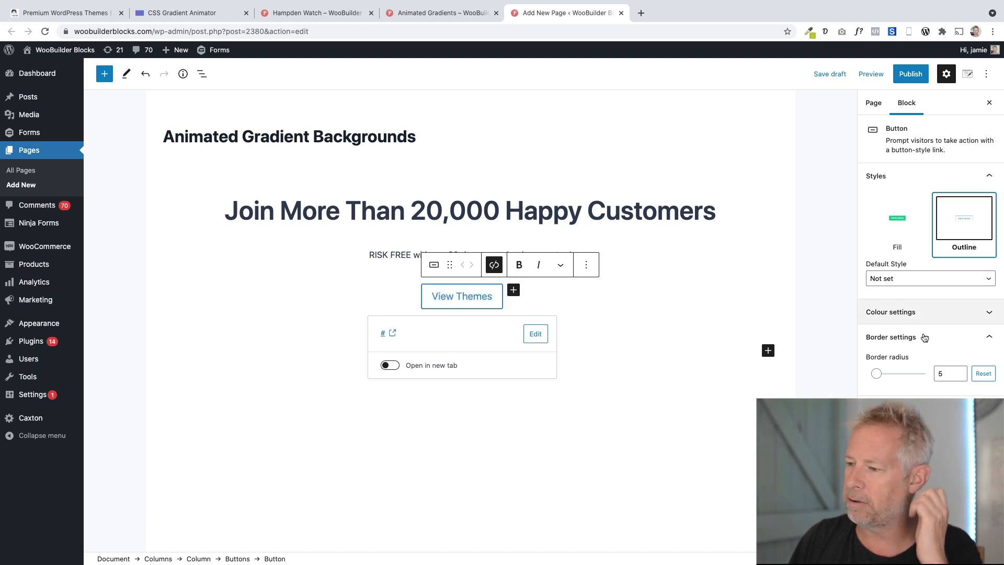
click(898, 374)
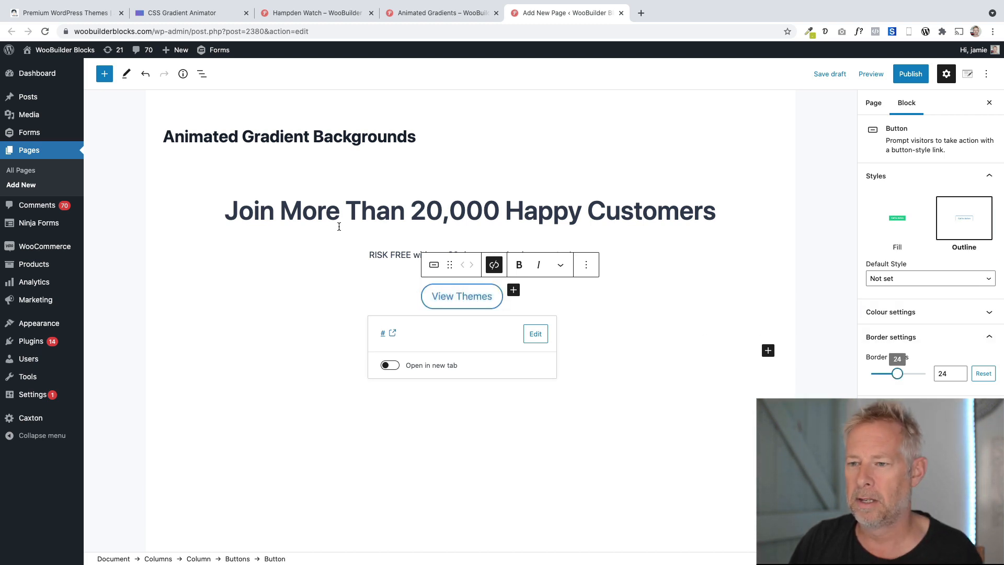
click(305, 276)
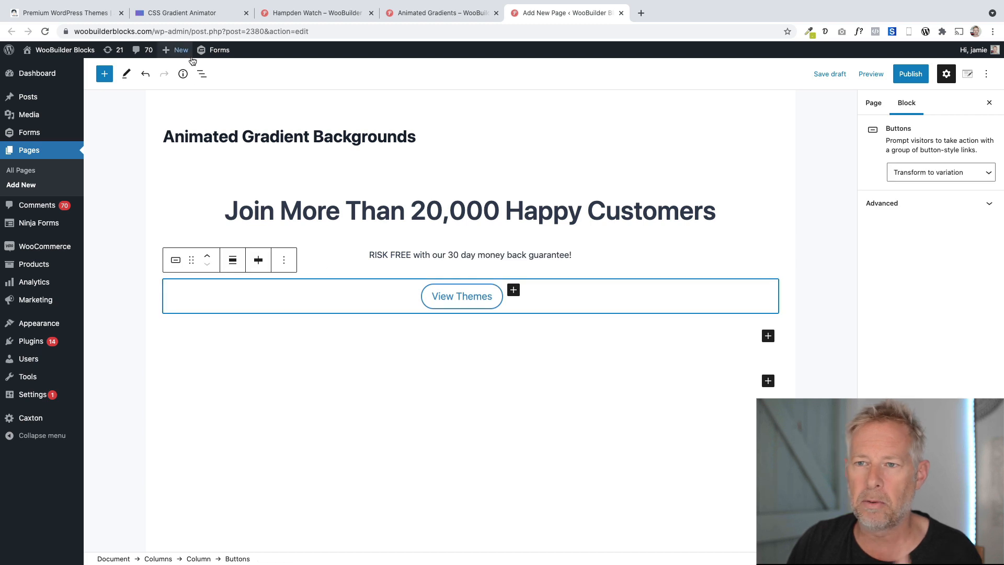
Set the parent Columns block's alignment to full width
click(202, 74)
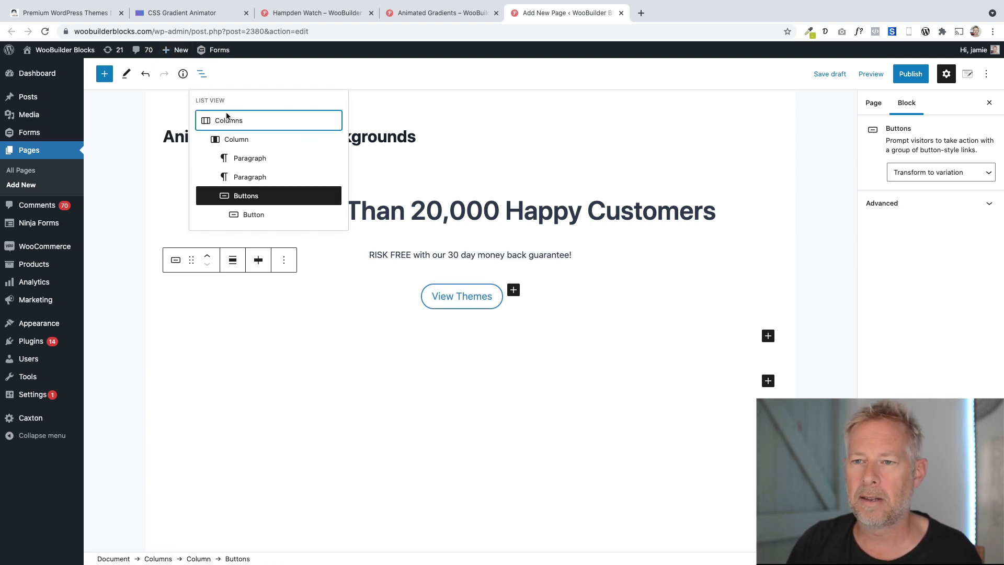
click(227, 116)
click(203, 175)
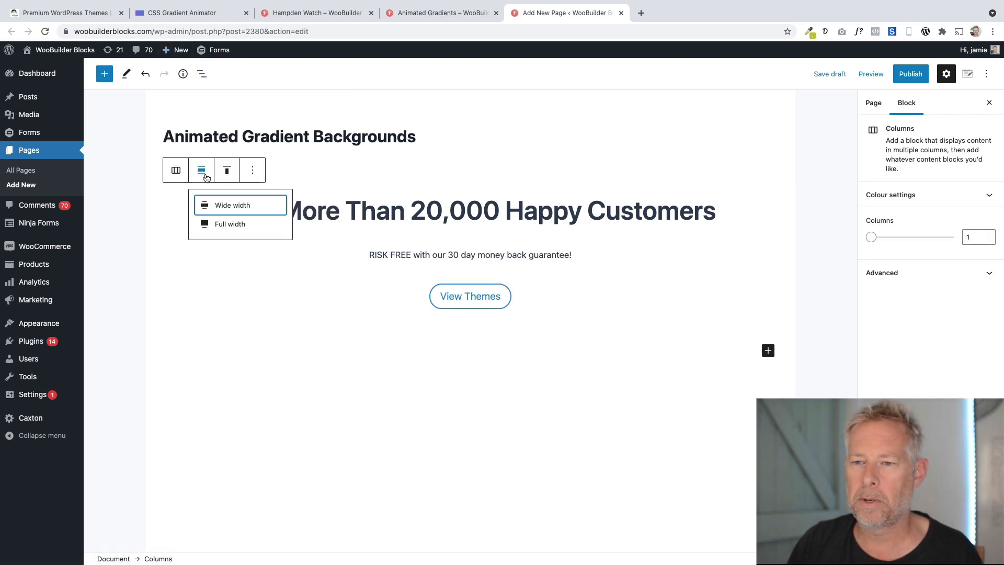
click(202, 73)
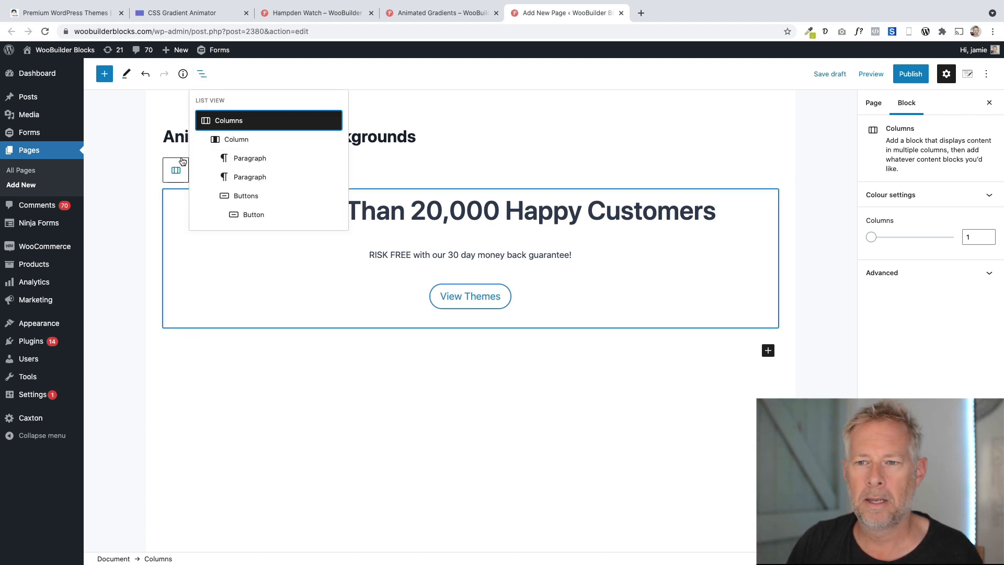
triple_click(388, 220)
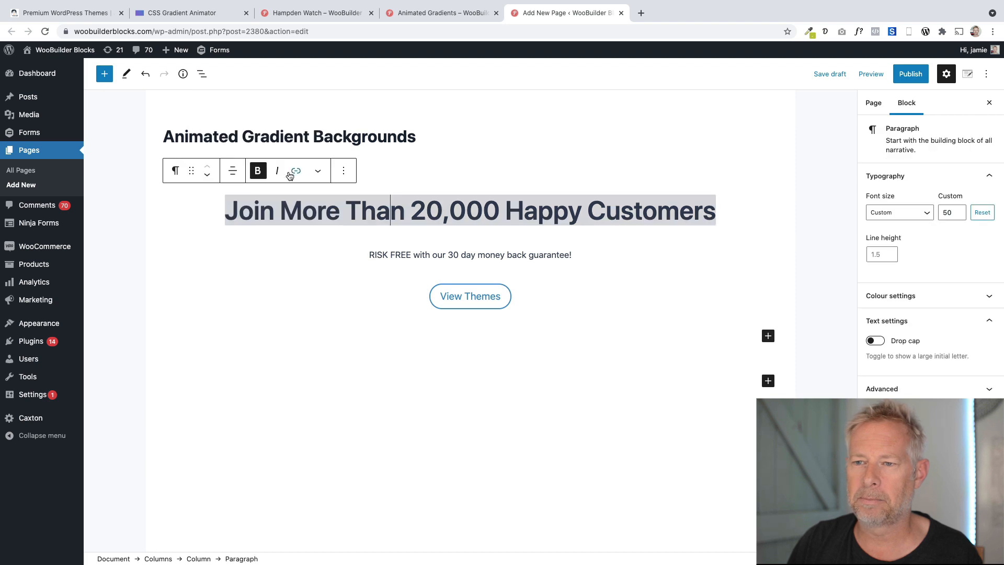
click(201, 74)
click(245, 122)
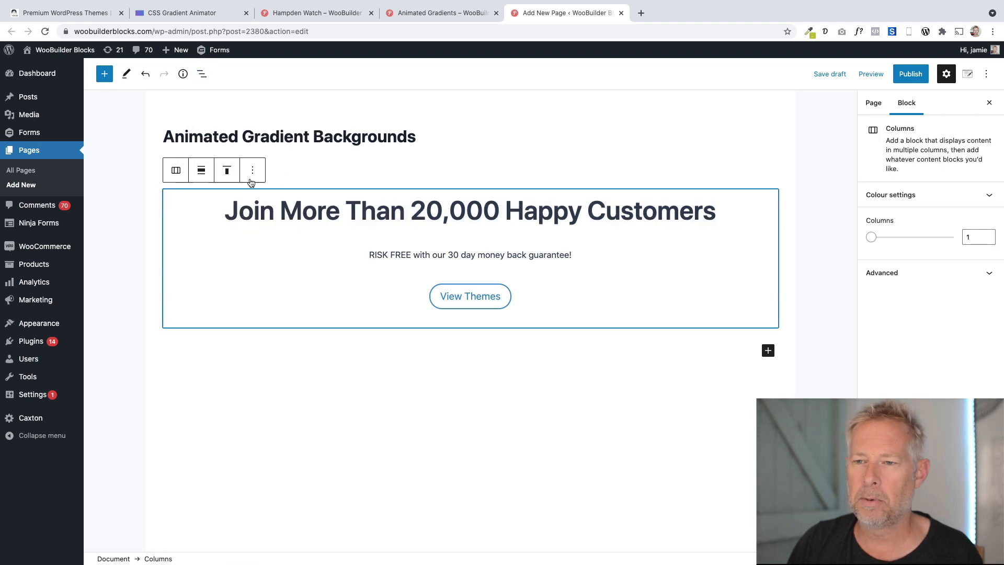
click(201, 170)
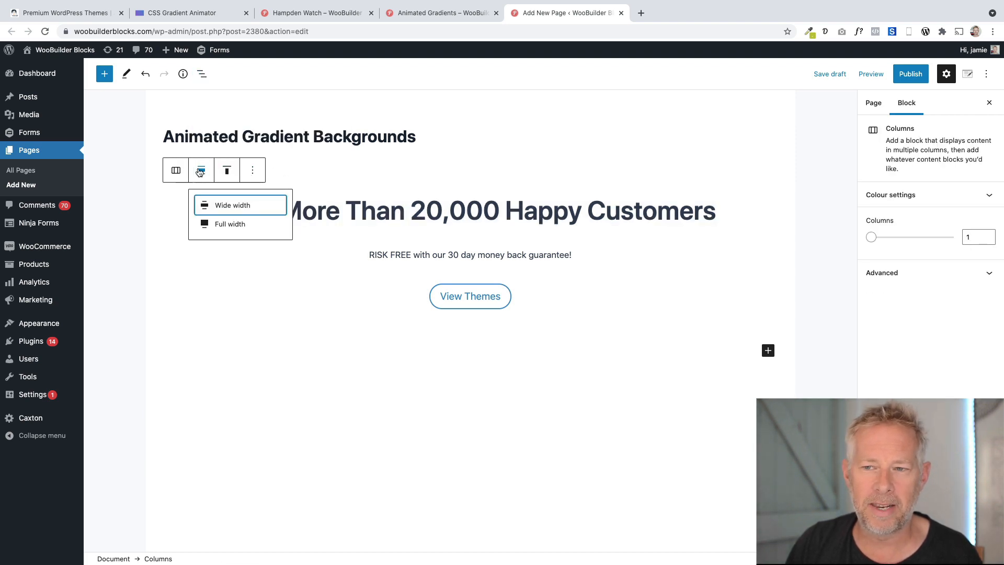
click(228, 225)
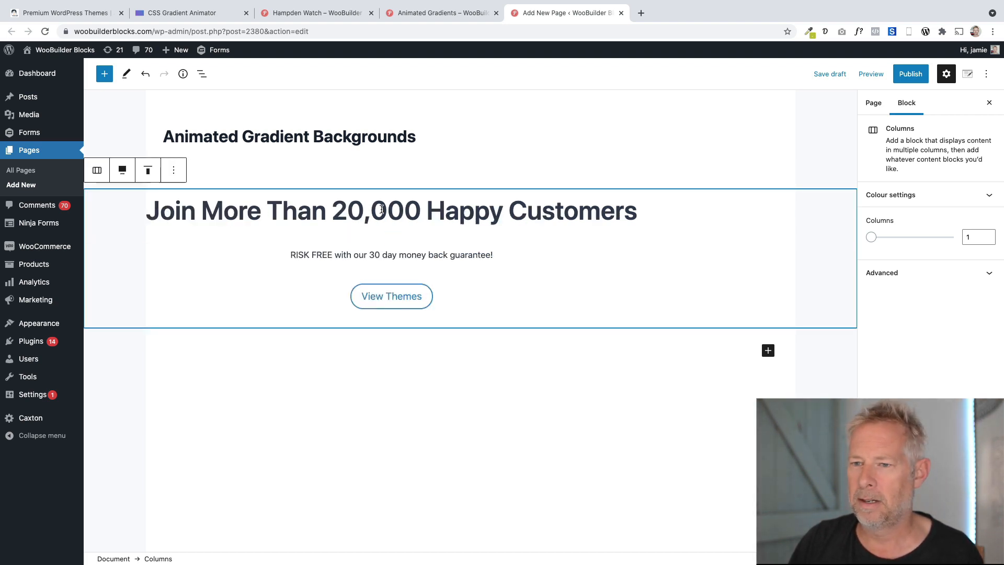
Try white as the text colour of the "RISK FREE" guarantee paragraph, and undo that colour change
click(361, 208)
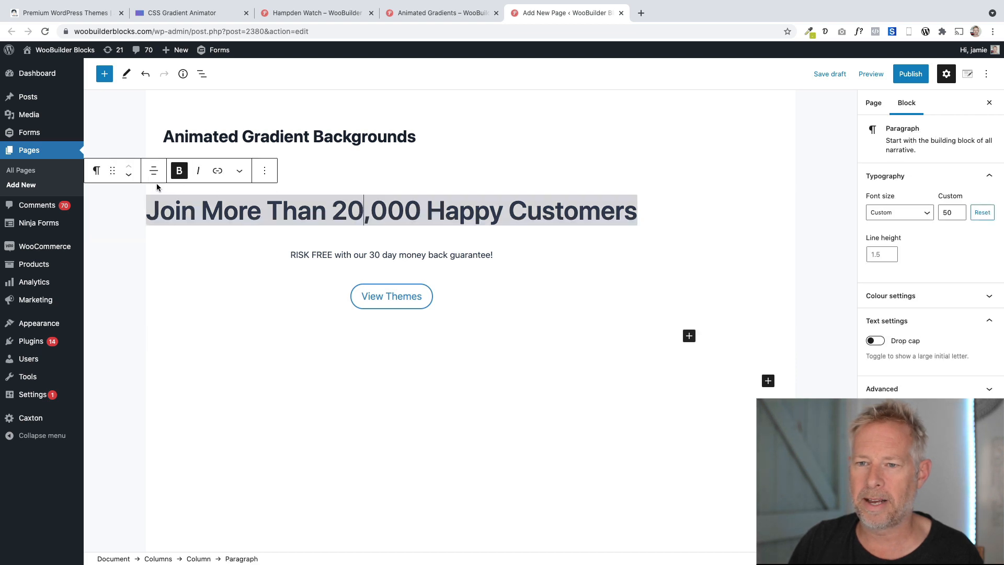
click(441, 256)
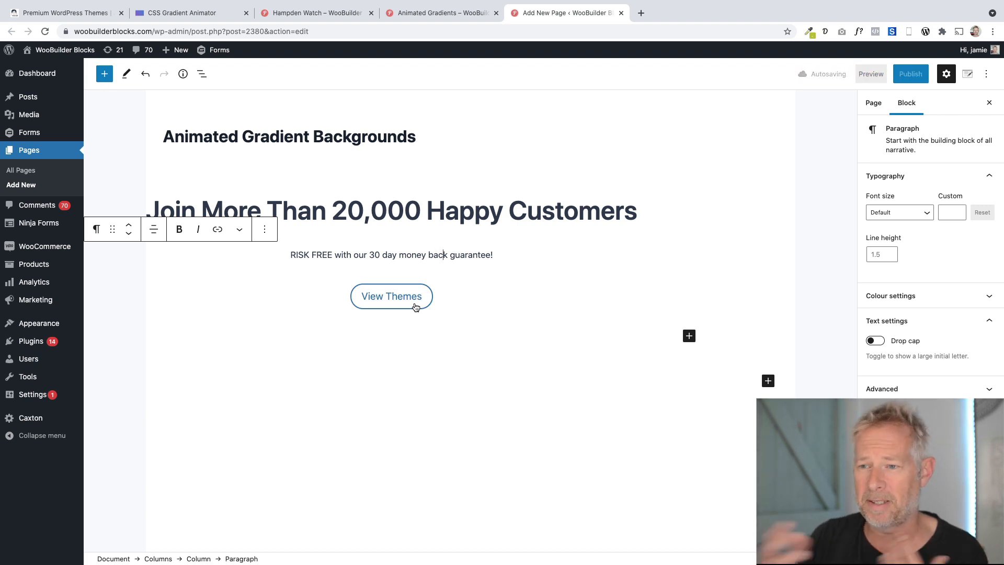
triple_click(419, 254)
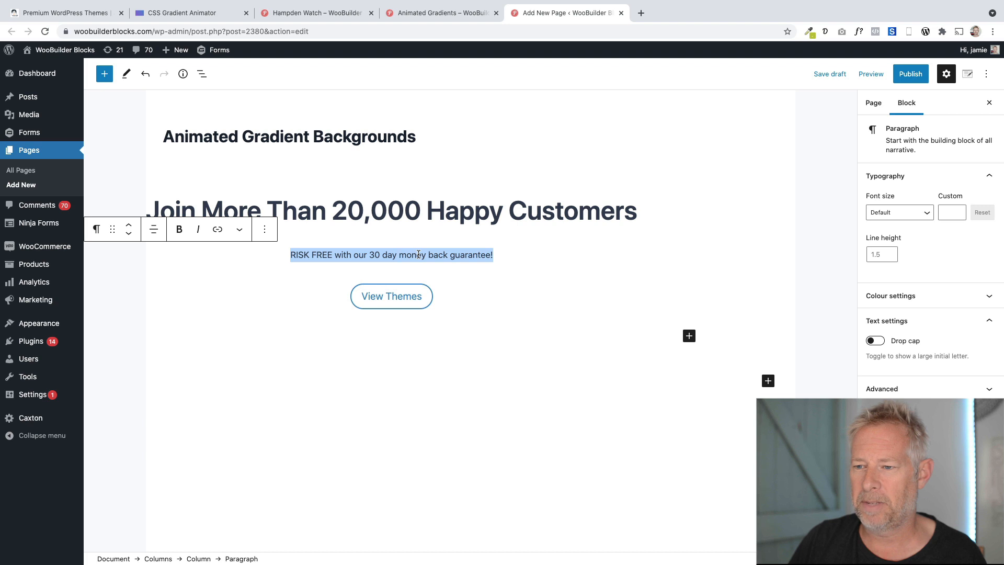
click(954, 297)
click(921, 356)
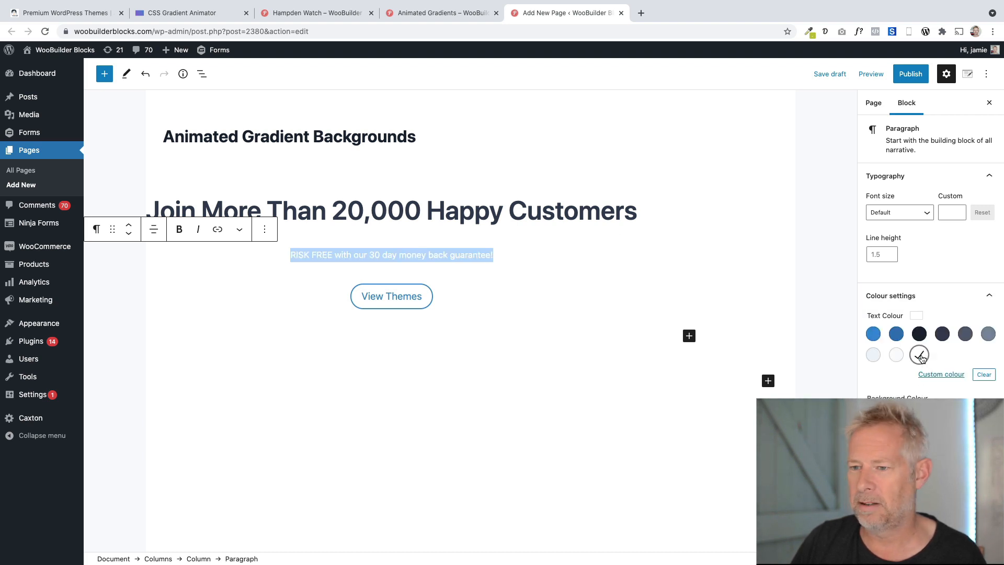
click(366, 296)
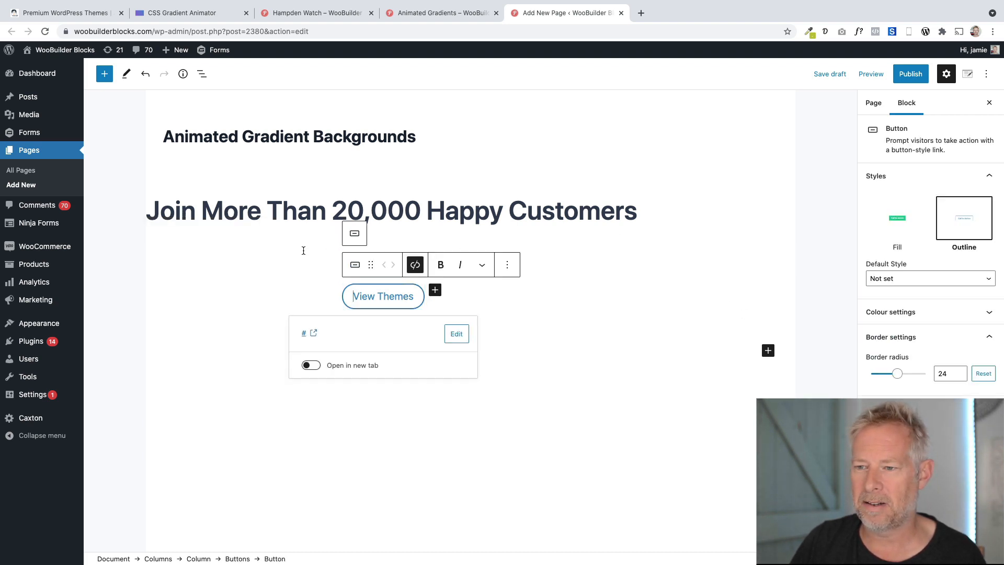
click(471, 248)
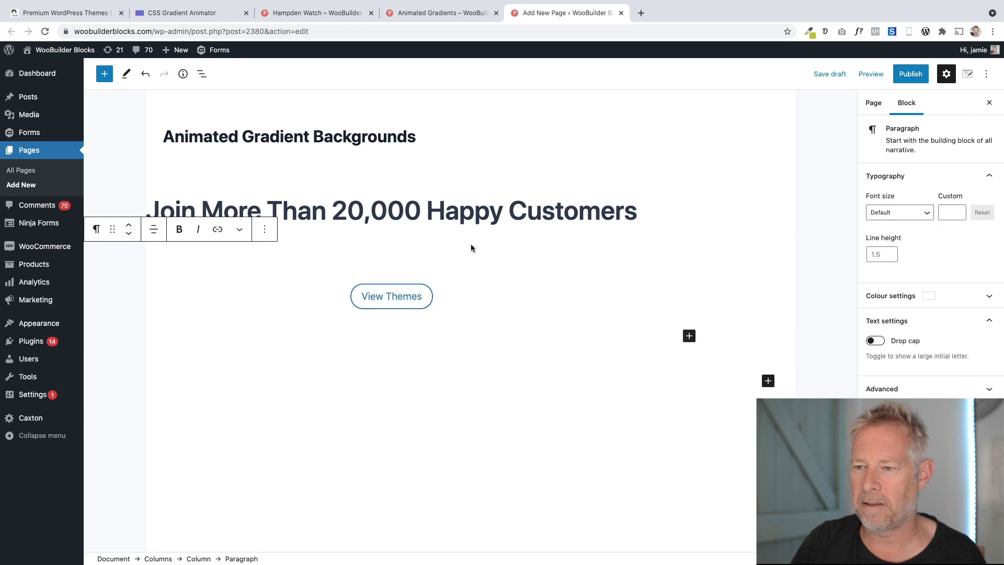
triple_click(496, 255)
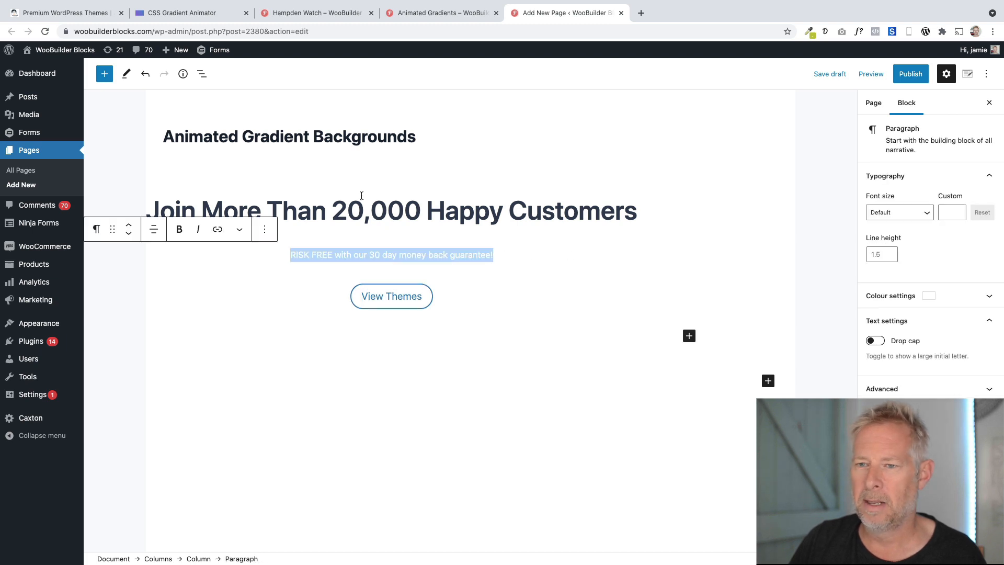
click(146, 74)
click(422, 242)
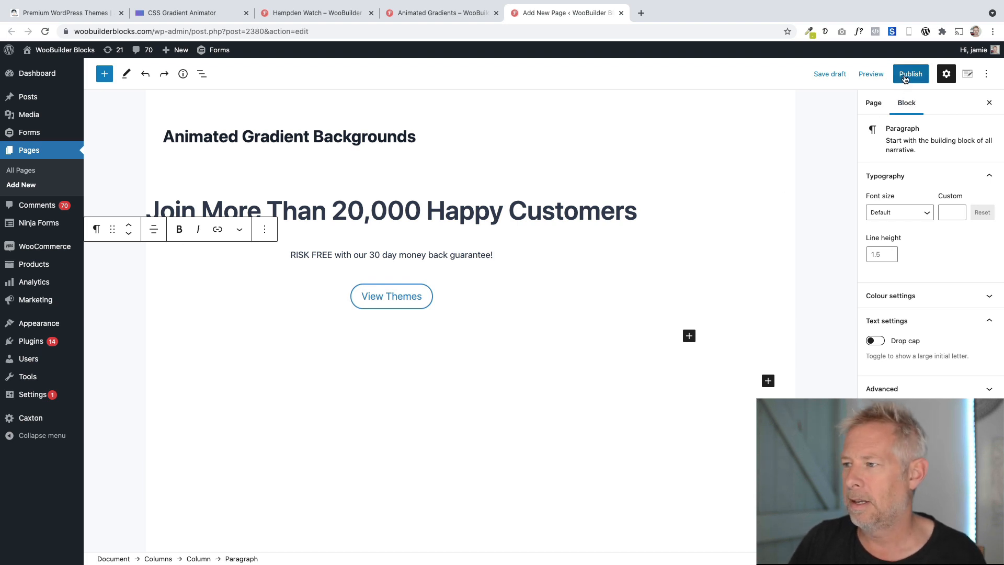
Open the advanced settings of the parent Columns block that hold its additional CSS class
click(205, 79)
click(225, 119)
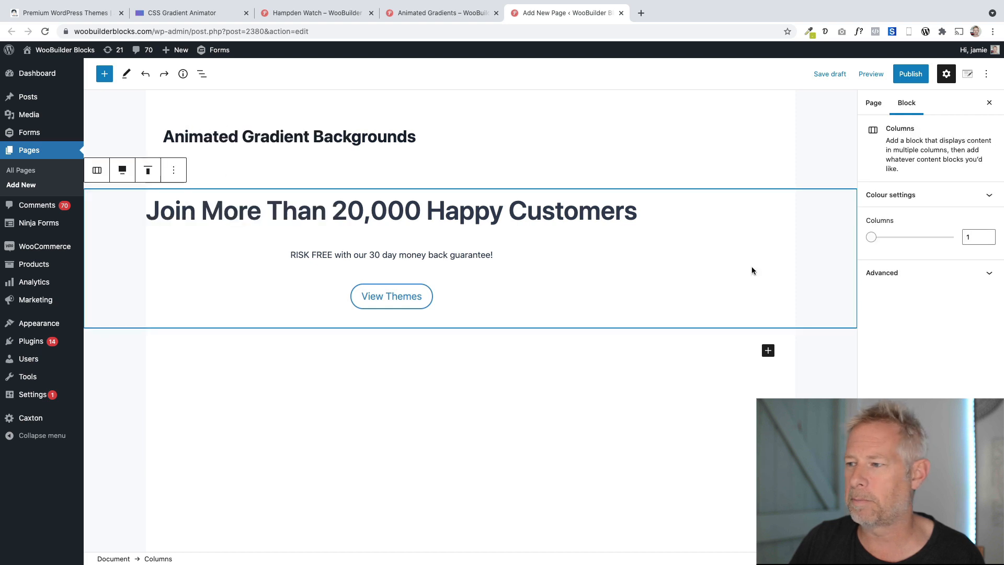
click(897, 277)
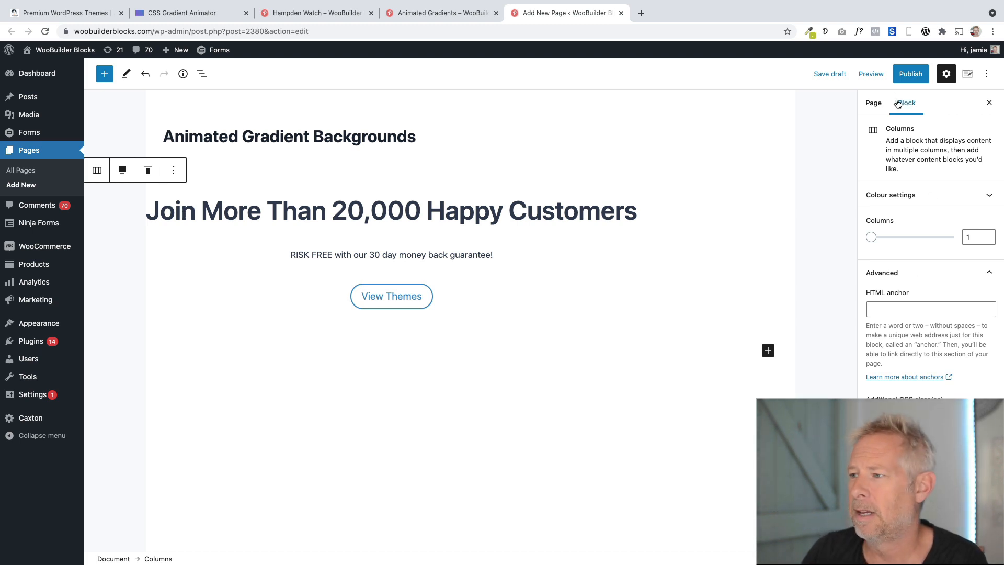
Publish the "Animated Gradient Backgrounds" page and view it live
click(910, 74)
click(901, 74)
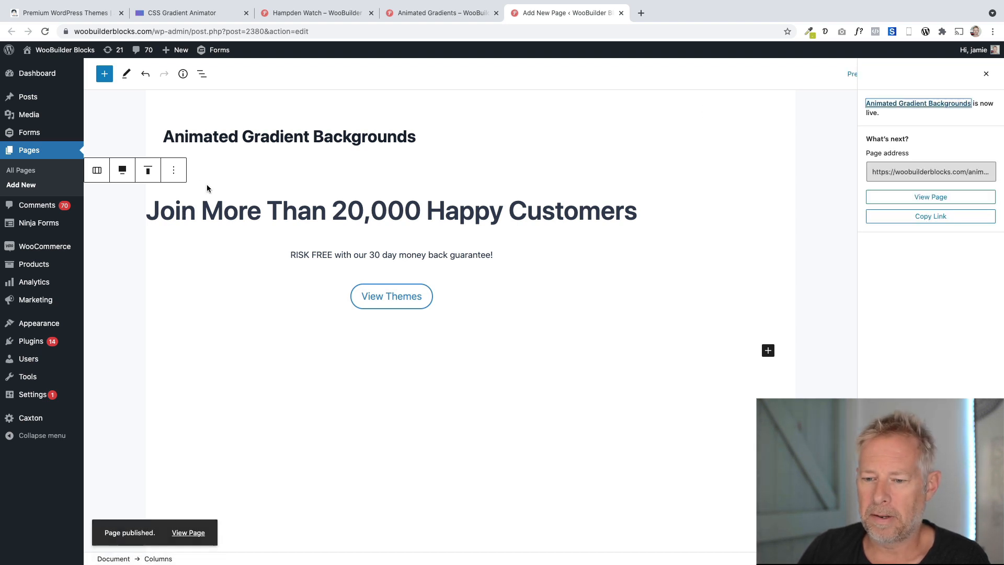
click(188, 531)
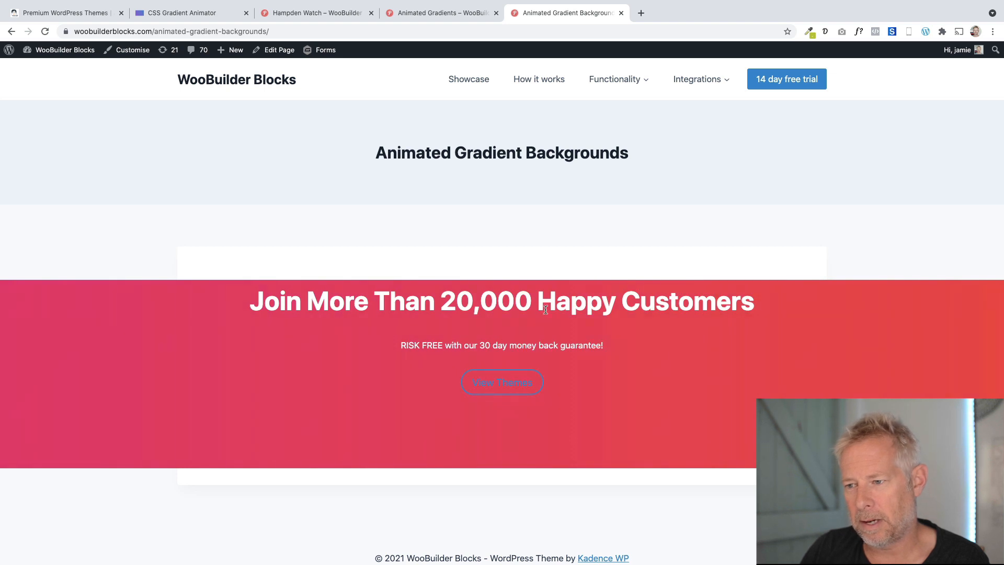
Reopen the page for editing, align the parent Columns block vertically to the middle, and view the updated page
click(275, 57)
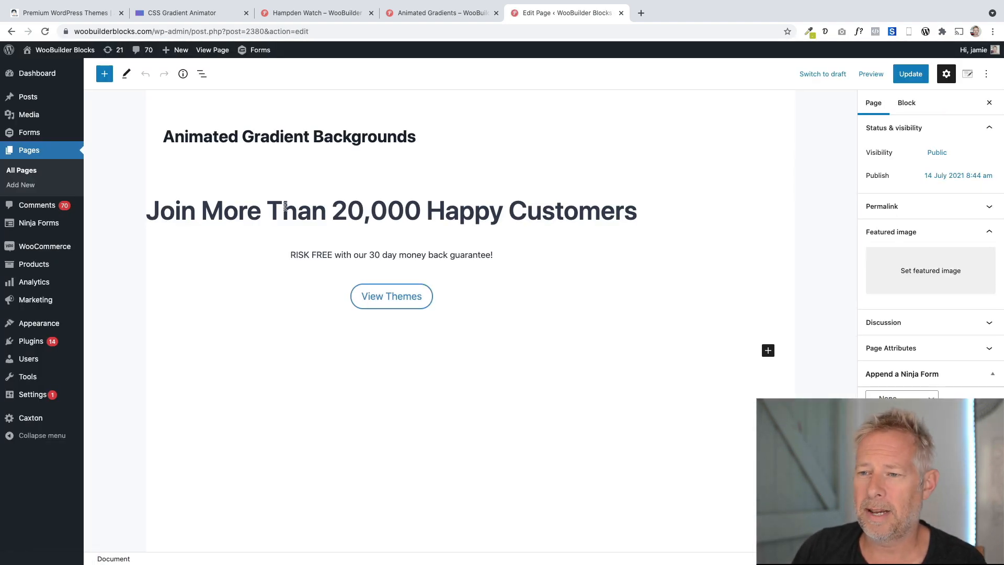
click(202, 73)
click(216, 118)
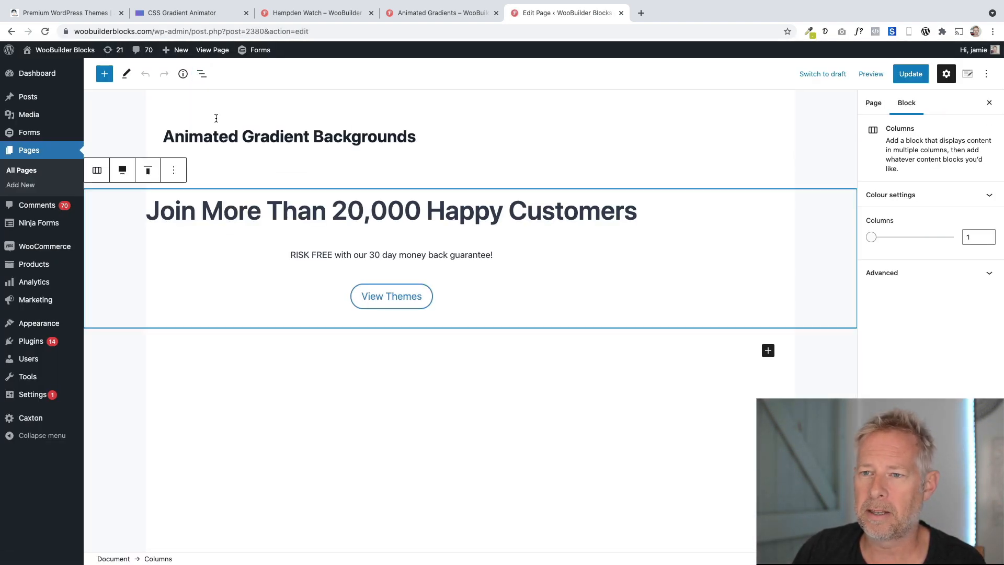
click(203, 75)
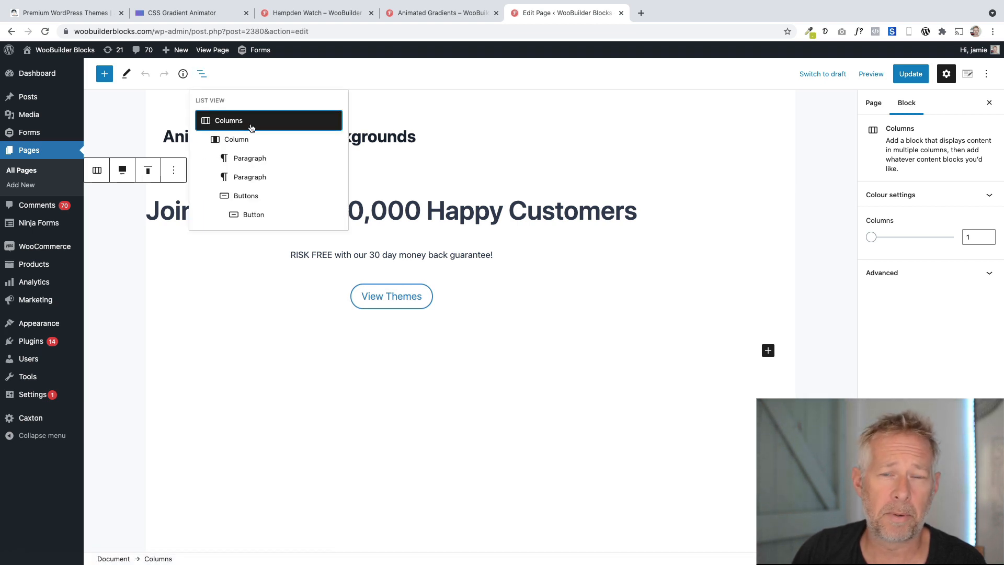
key(Escape)
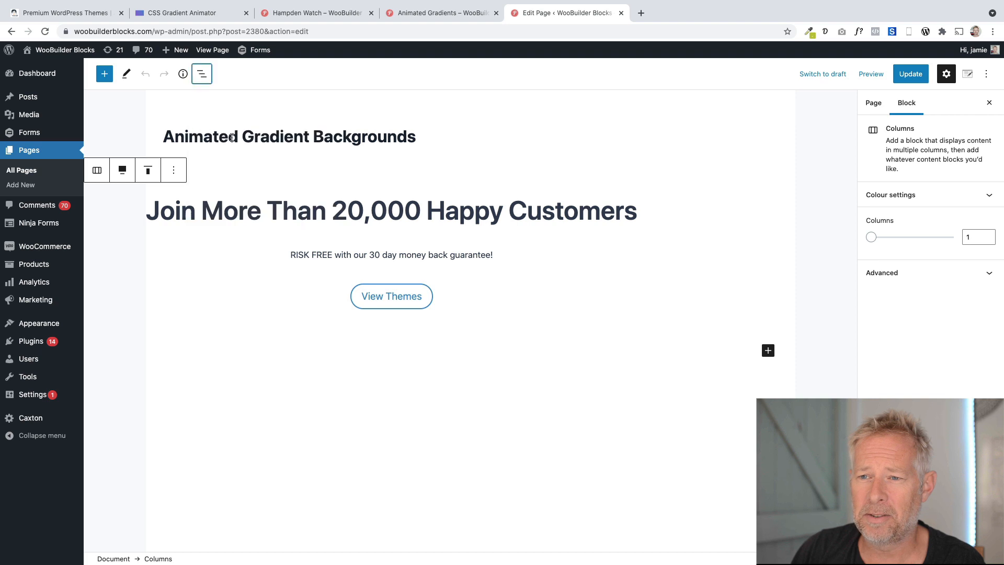
click(149, 174)
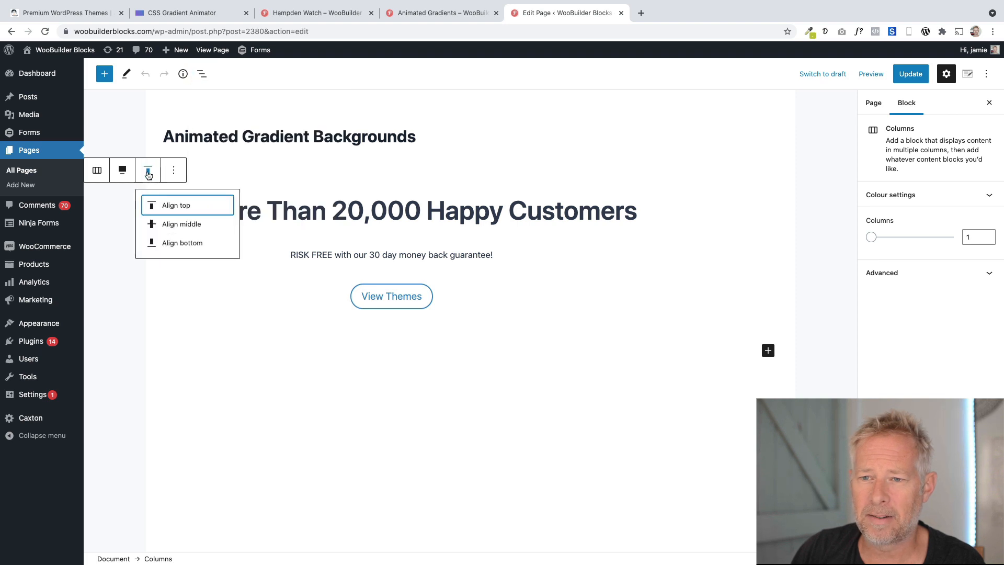
click(175, 221)
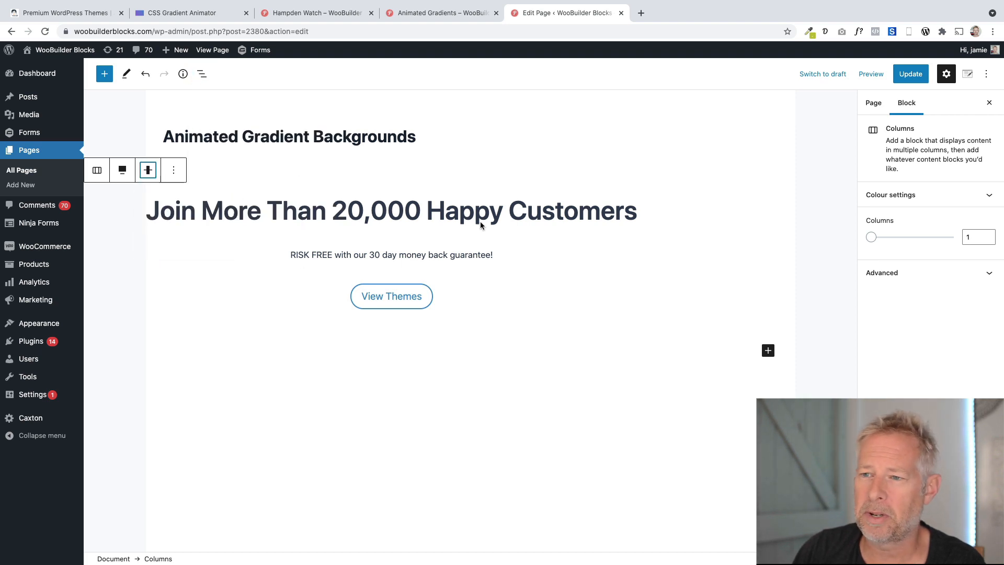
click(910, 75)
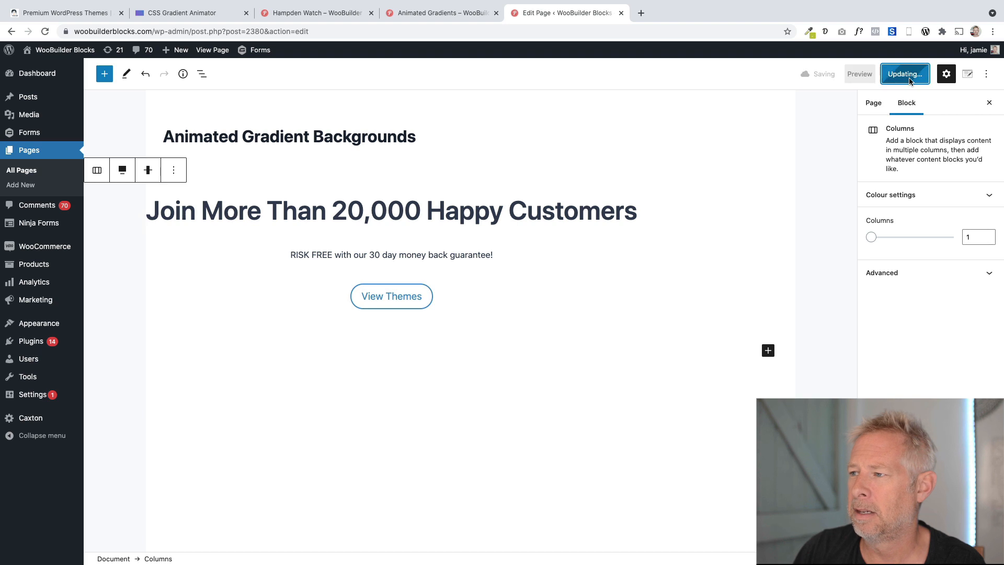
click(207, 51)
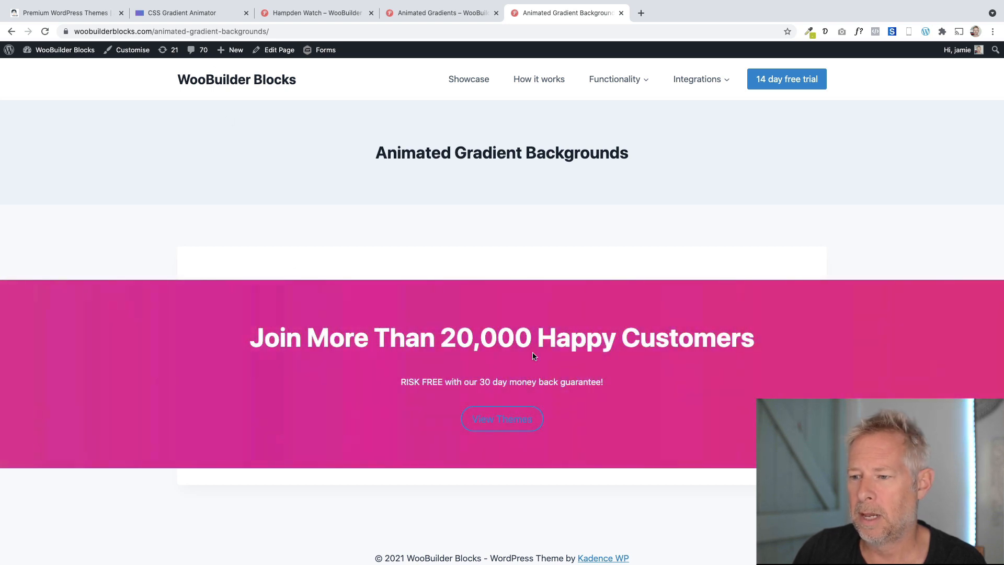
Highlight the css-selector class name in the code generated by CSS Gradient Animator
click(212, 17)
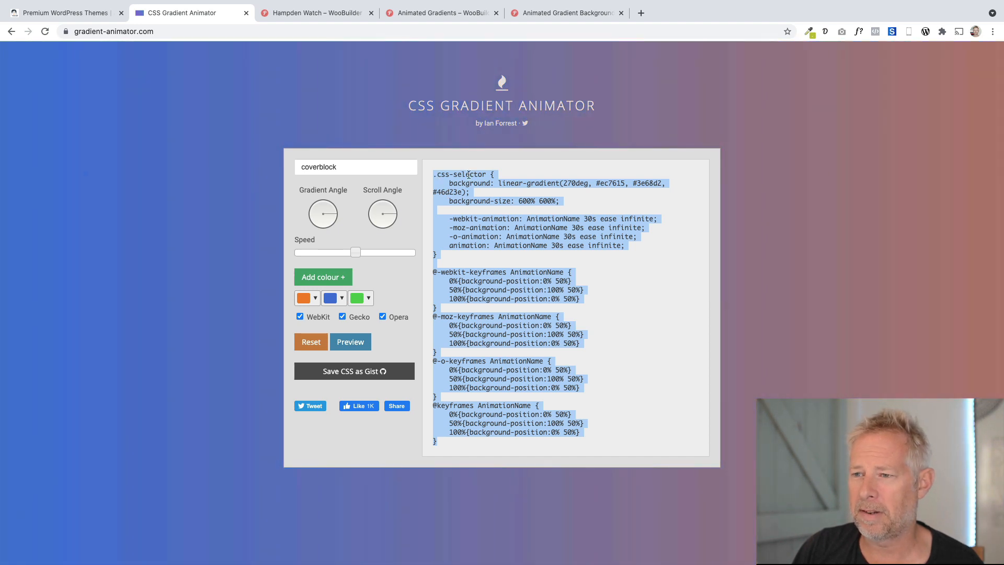
click(485, 175)
drag(486, 173, 441, 173)
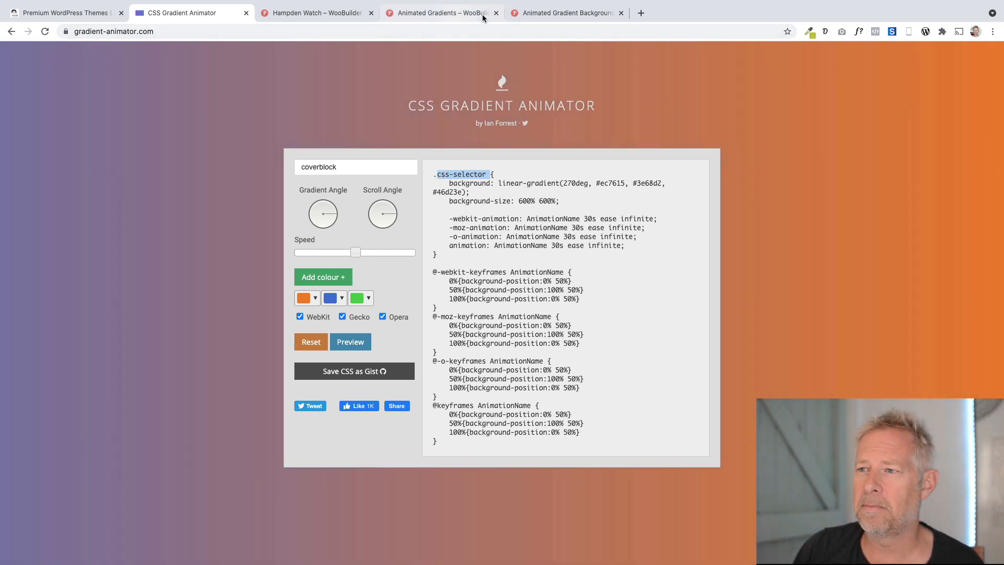
Reopen the "Animated Gradient Backgrounds" page for editing and open the parent Columns block's advanced settings
click(531, 14)
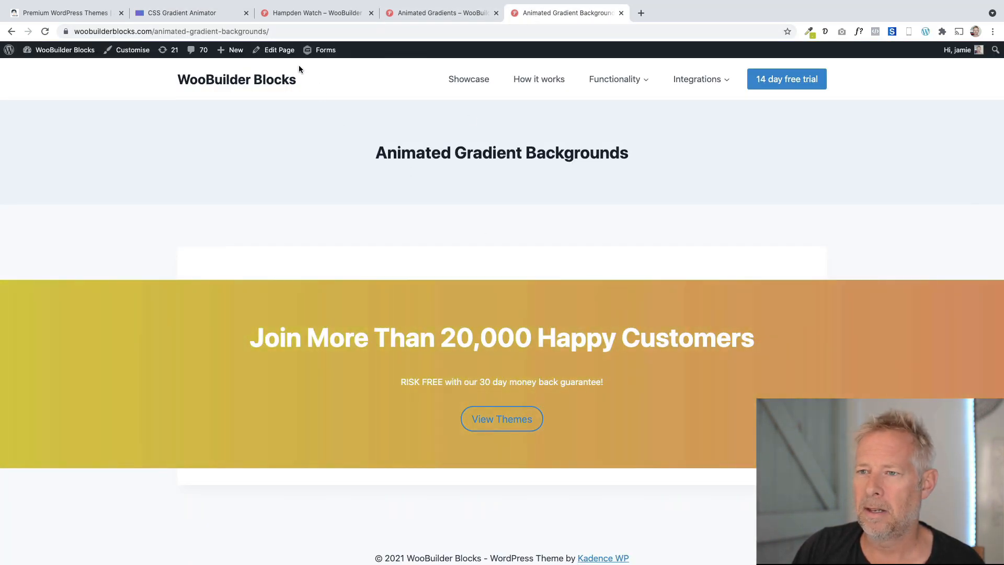
click(277, 49)
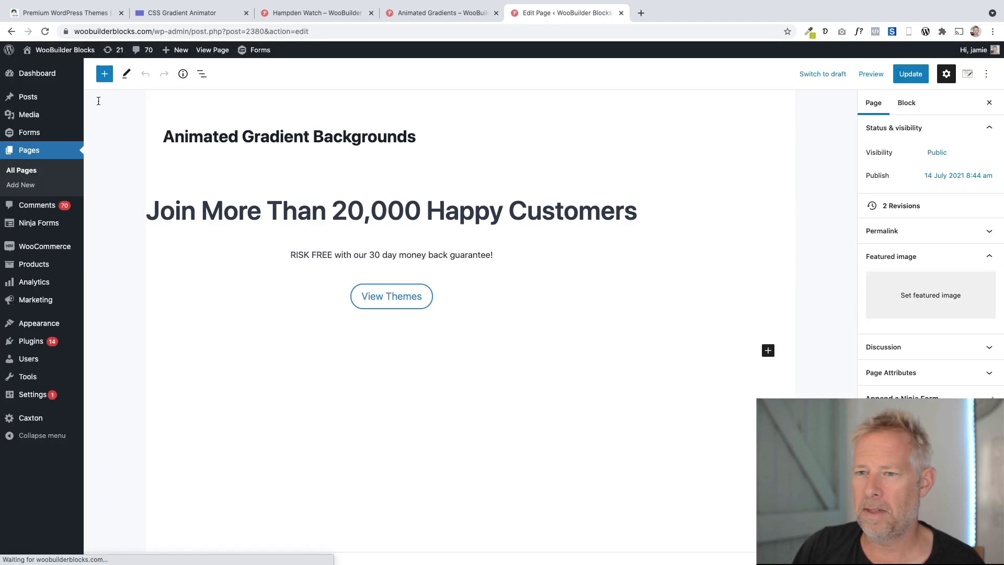
click(202, 74)
click(234, 121)
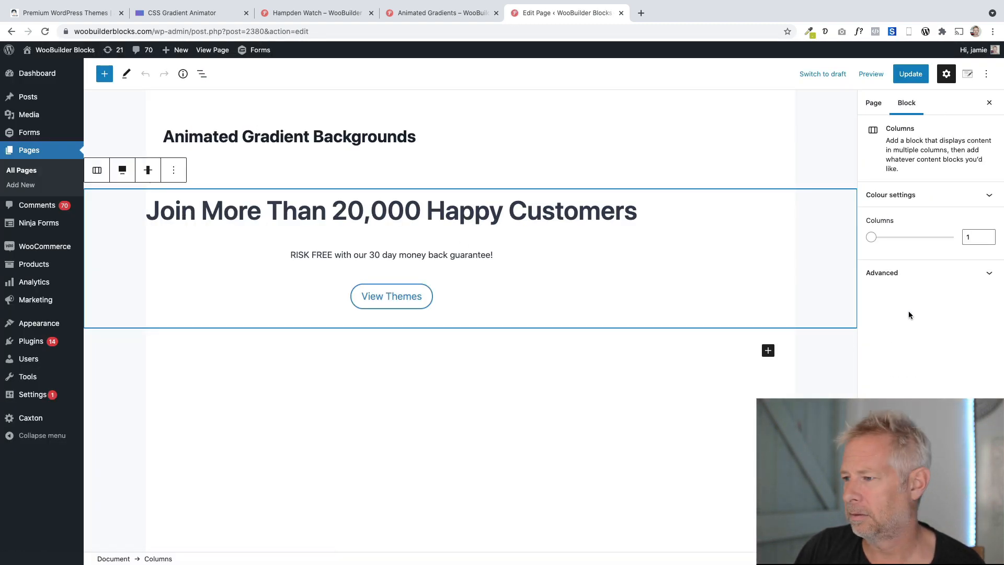
click(913, 283)
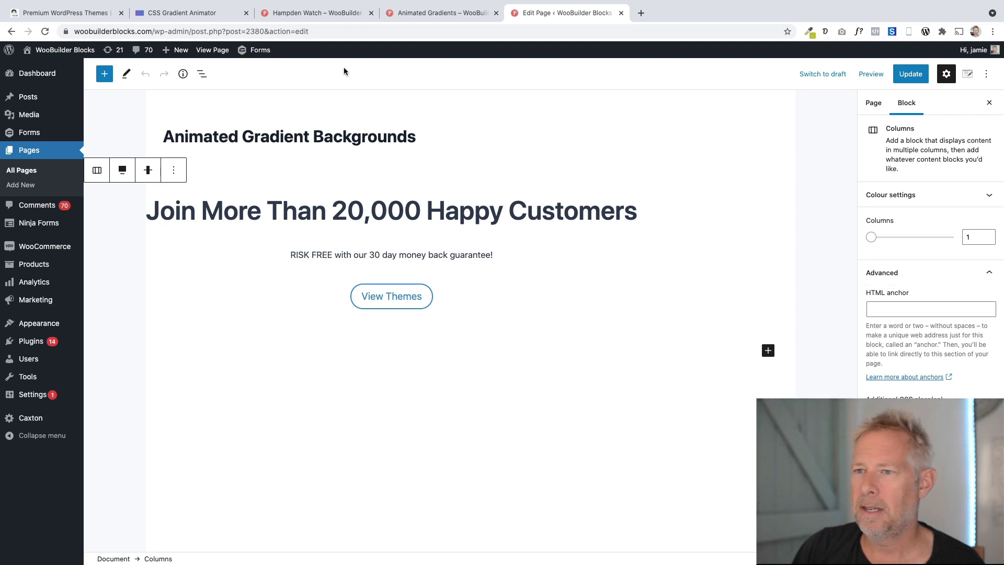
Open the Additional CSS editor in the Customiser from the "Animated Gradients" page
click(180, 13)
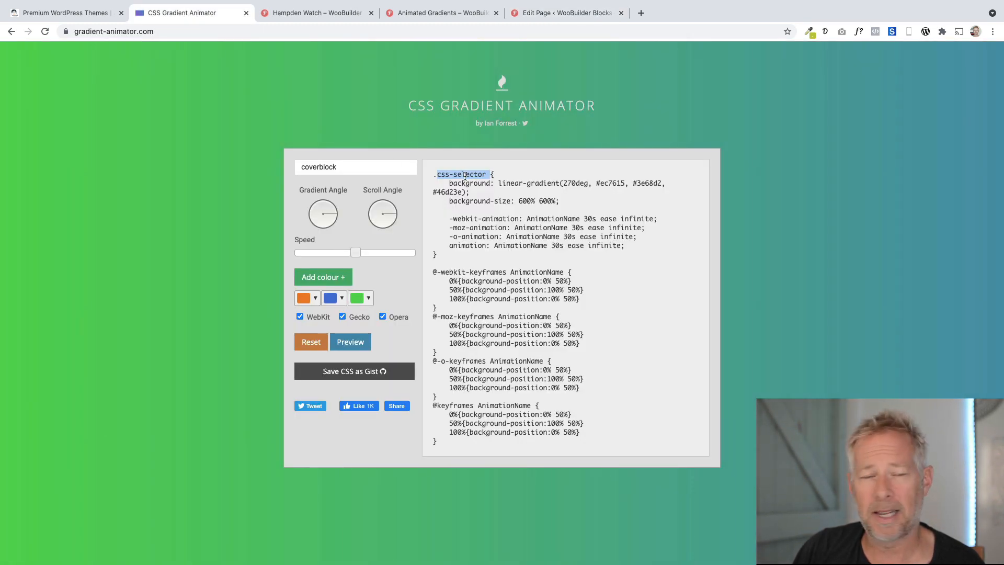
click(427, 15)
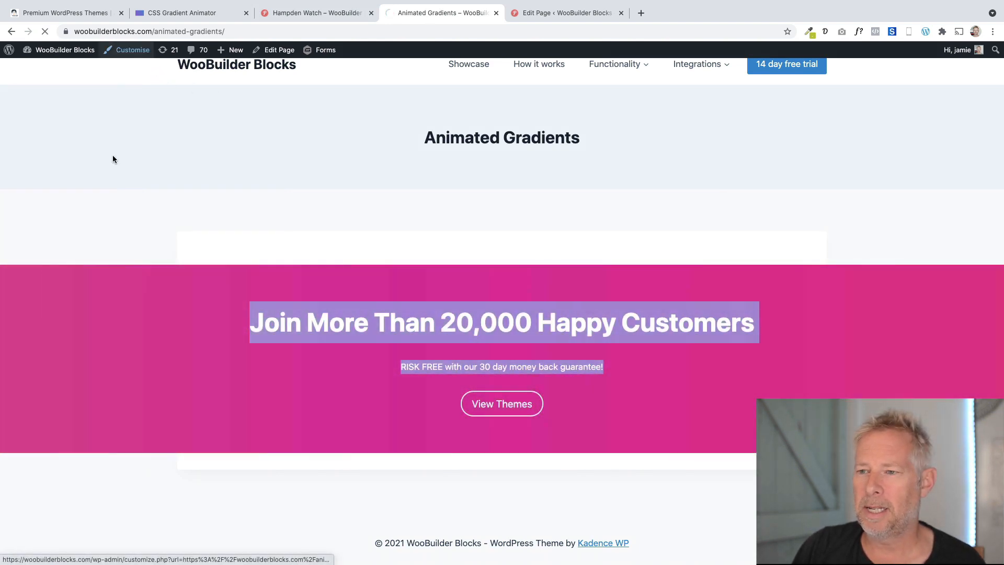
key(super+r)
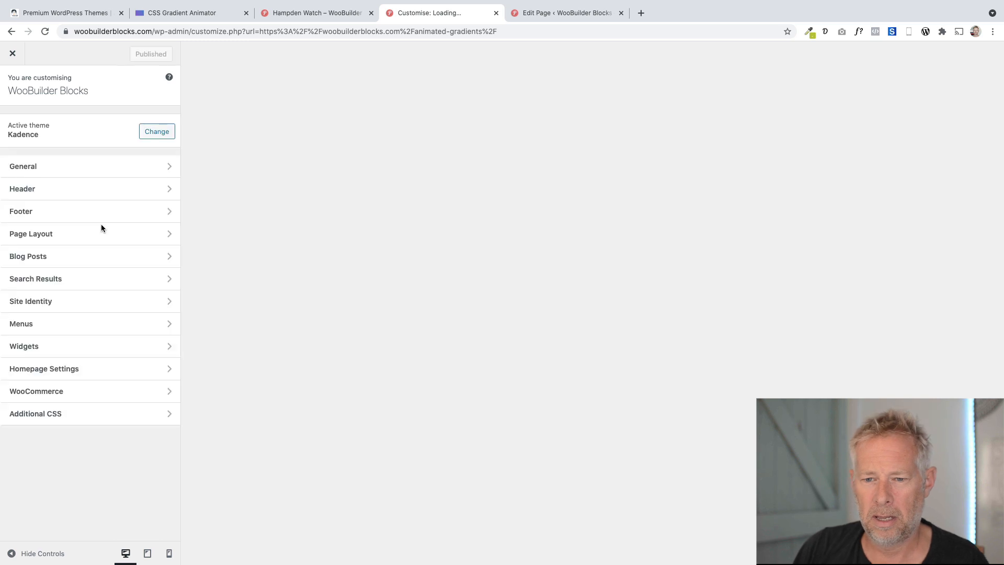
click(73, 413)
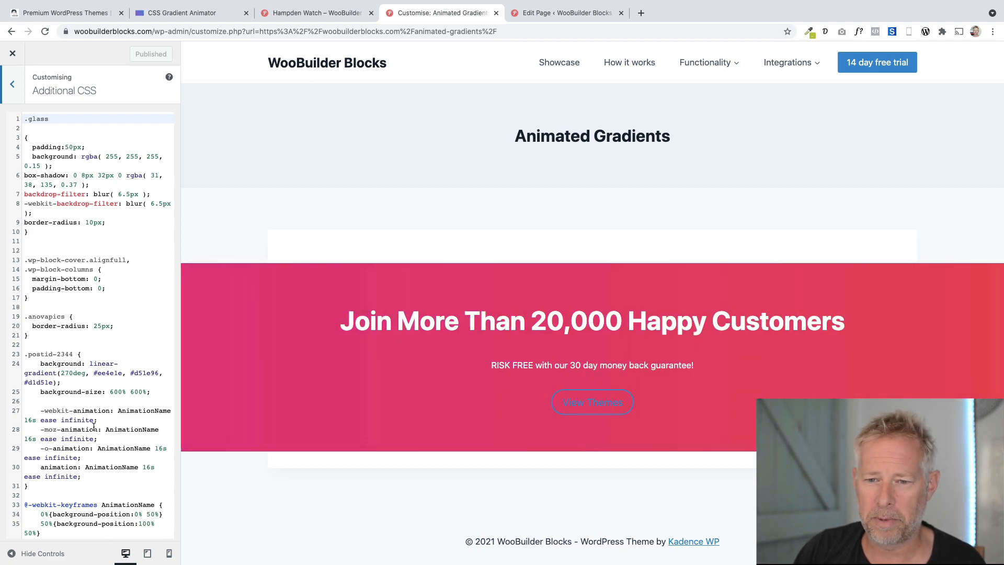
Find the .ani rule in the Additional CSS, highlight it with its keyframes, and compare it with the CSS Gradient Animator code
scroll(93, 426, down, 10)
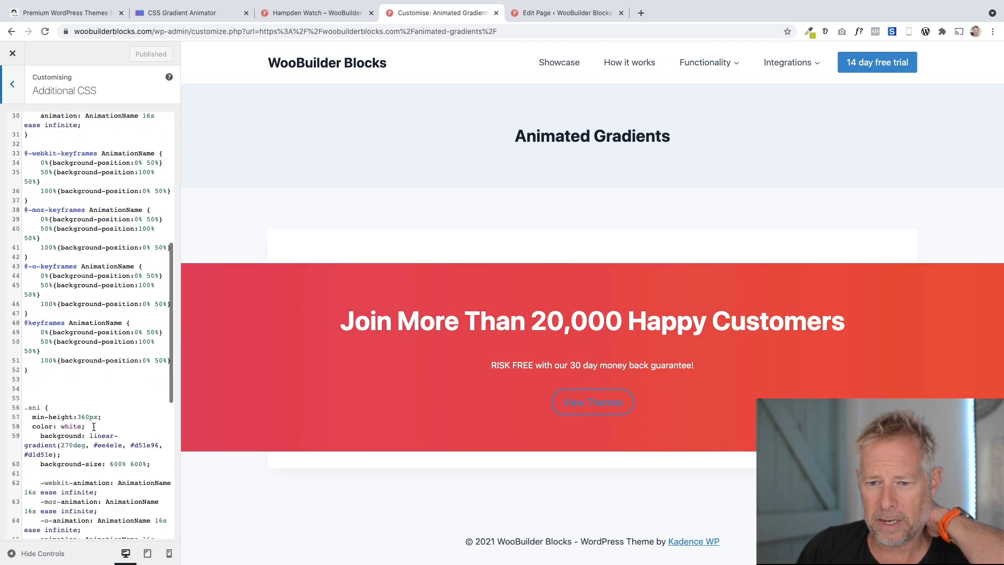
scroll(94, 427, down, 4)
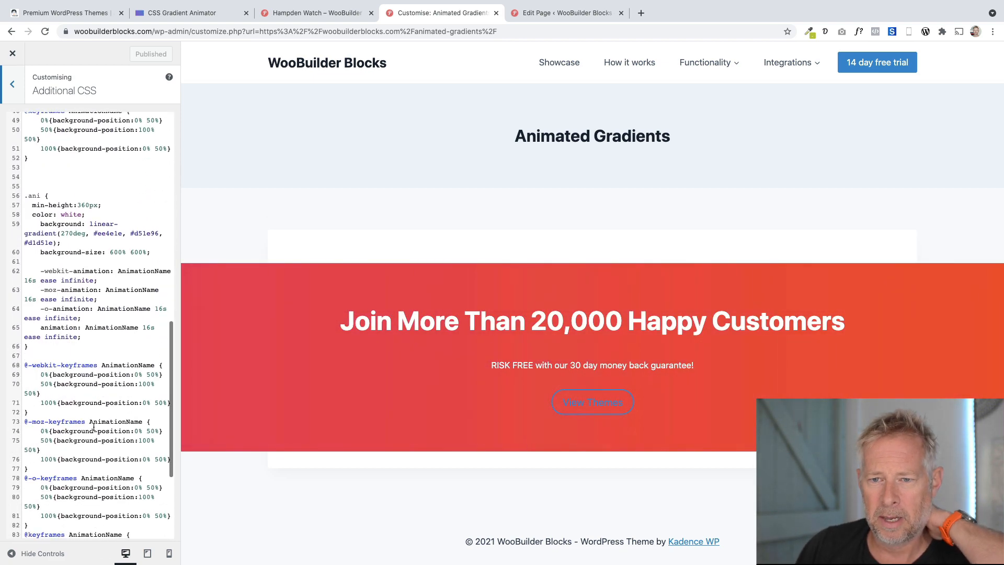
click(39, 196)
drag(39, 195, 23, 196)
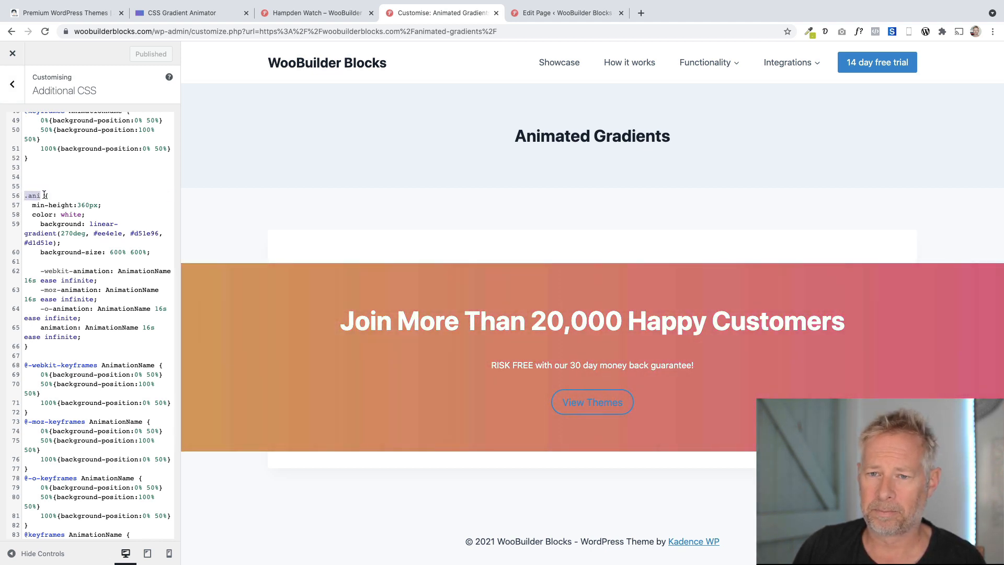
drag(45, 195, 101, 447)
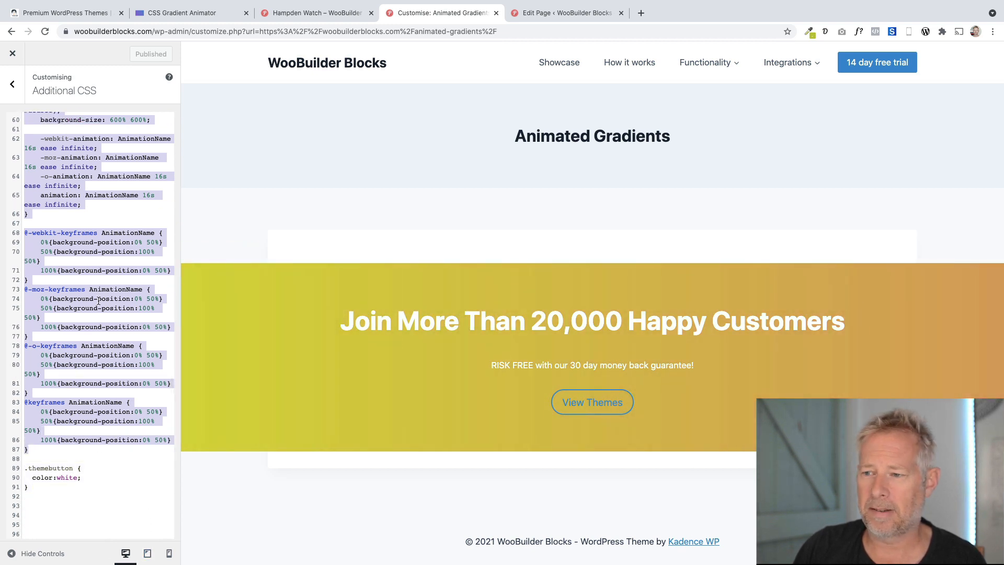
click(191, 13)
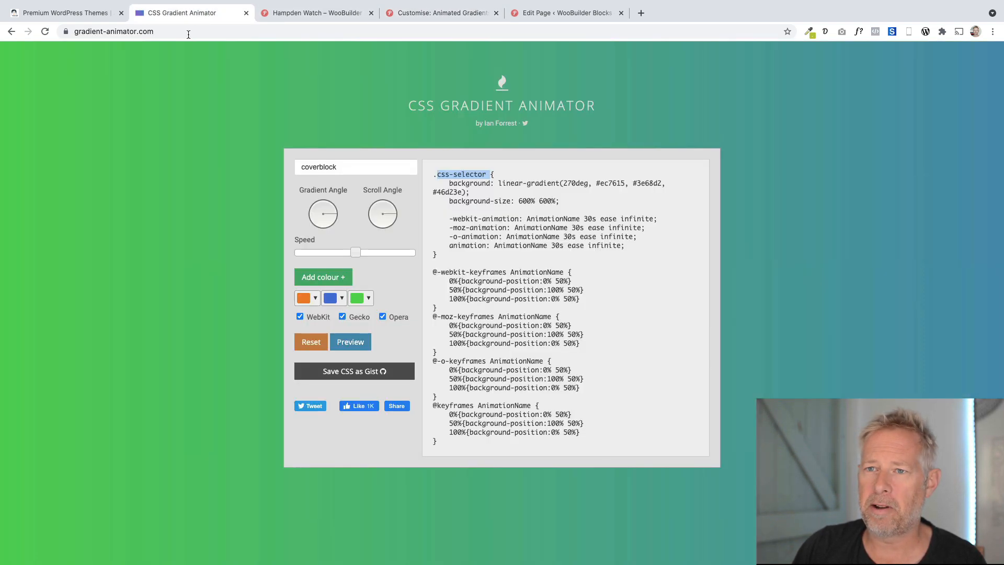
click(448, 18)
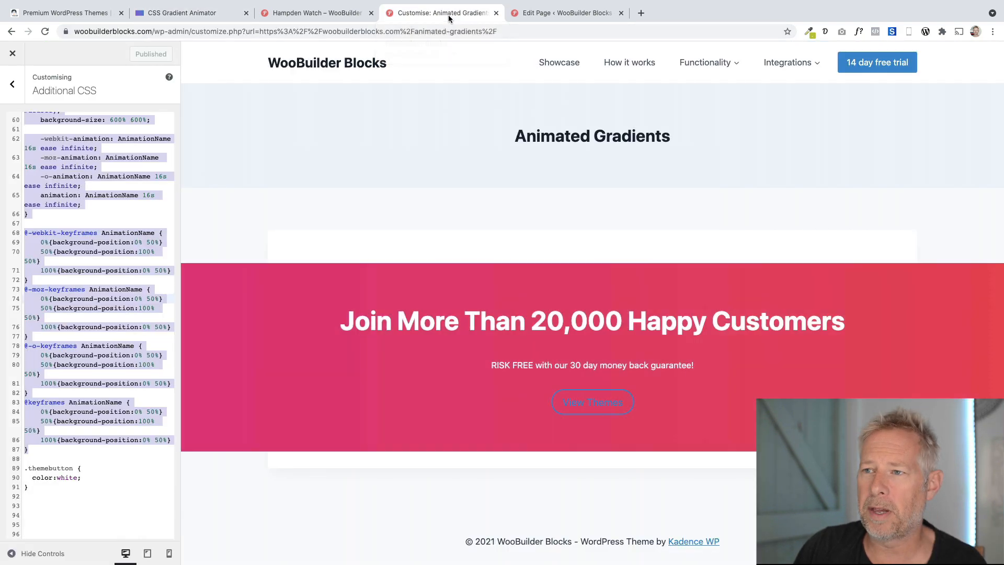
Try deleting the min-height declaration from the .ani rule, and undo the deletion
scroll(133, 229, up, 12)
scroll(133, 230, down, 7)
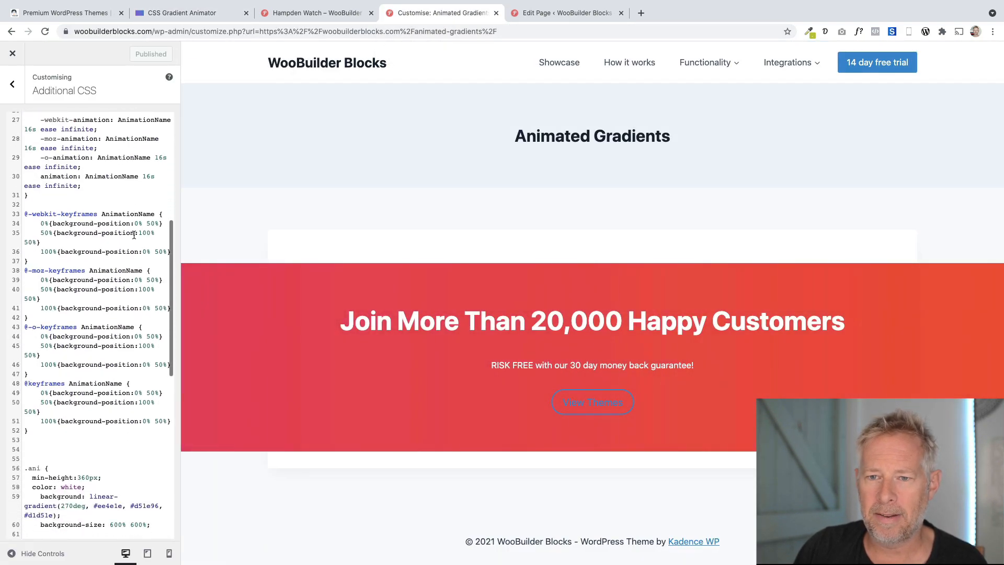
scroll(134, 239, down, 5)
drag(103, 159, 32, 158)
key(BackSpace)
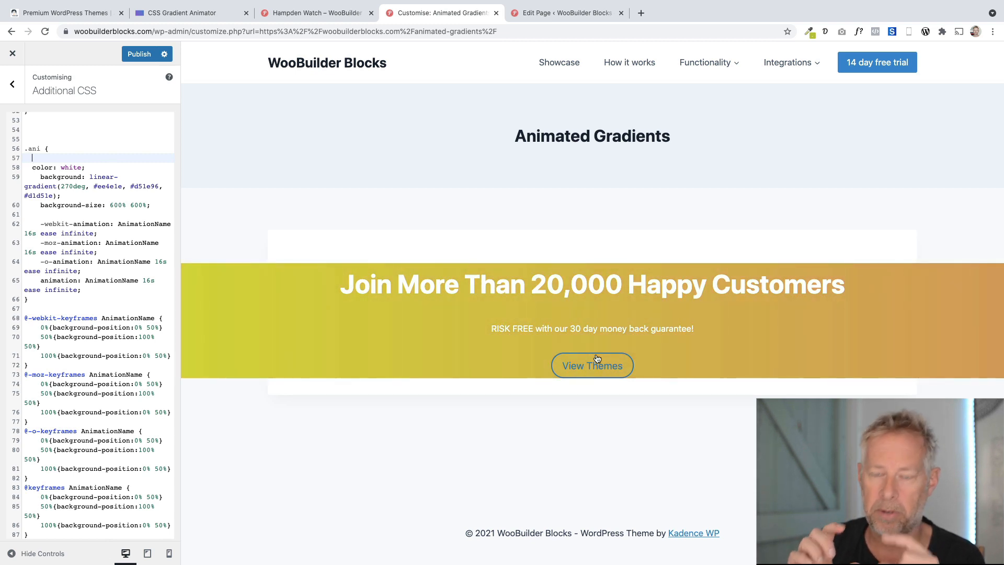
key(super+z)
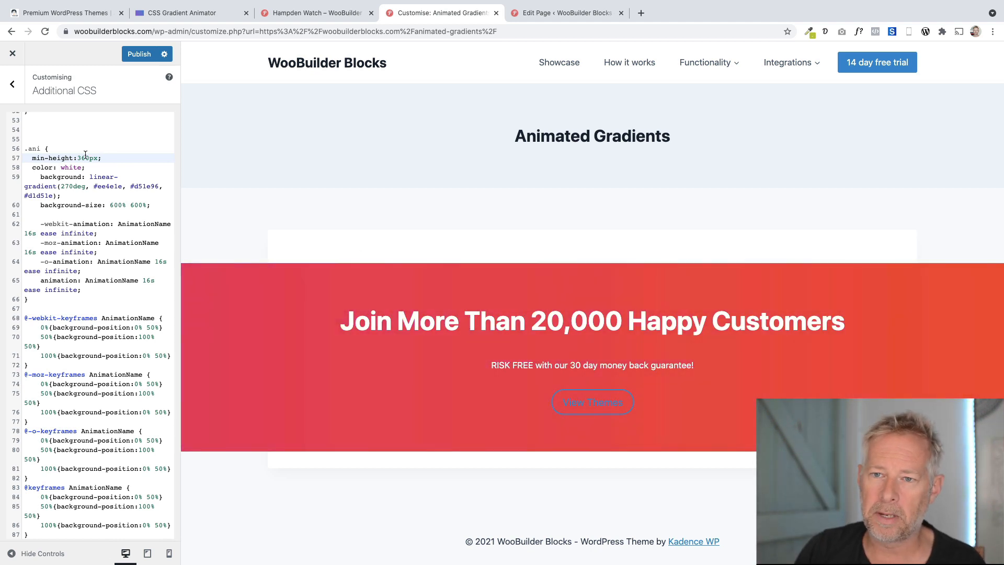
Try a min-height of 860px in the .ani rule, and set it back to 360px
key(BackSpace)
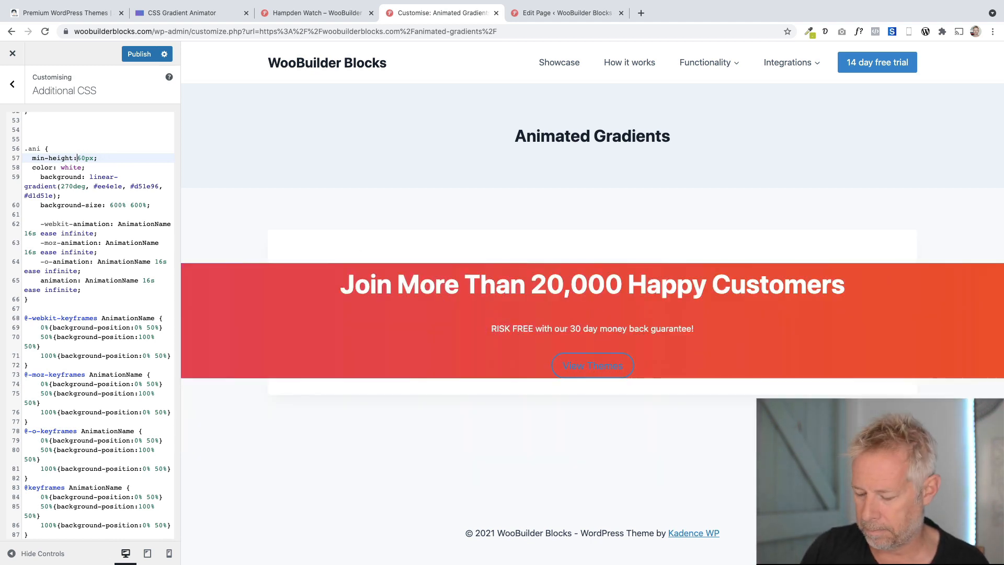
text(8)
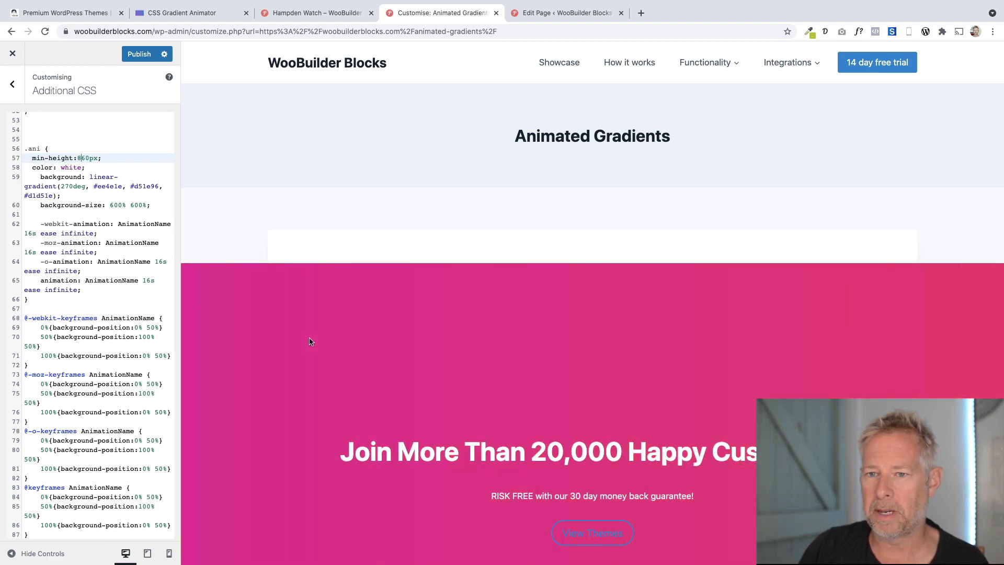
scroll(309, 341, down, 3)
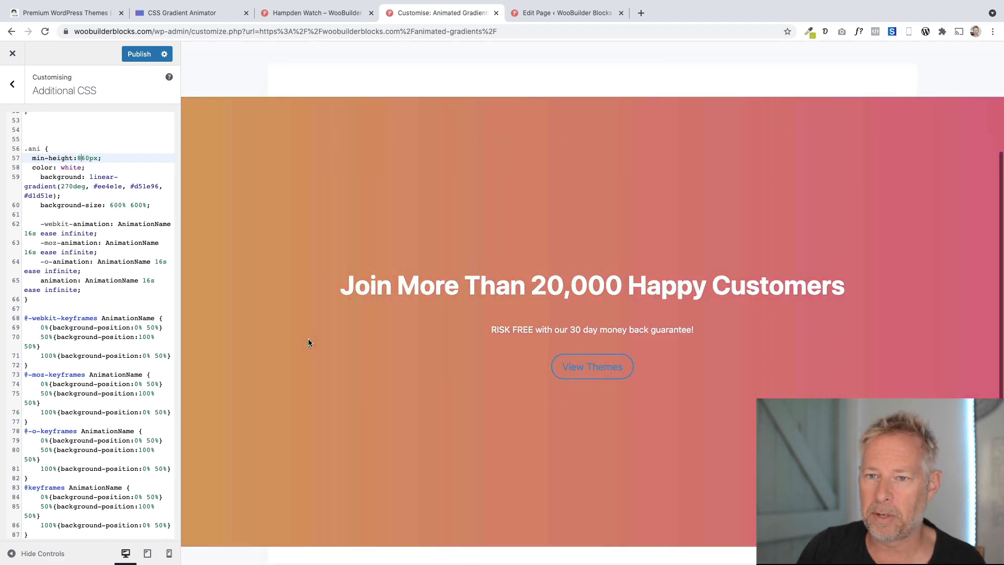
key(BackSpace)
text(3)
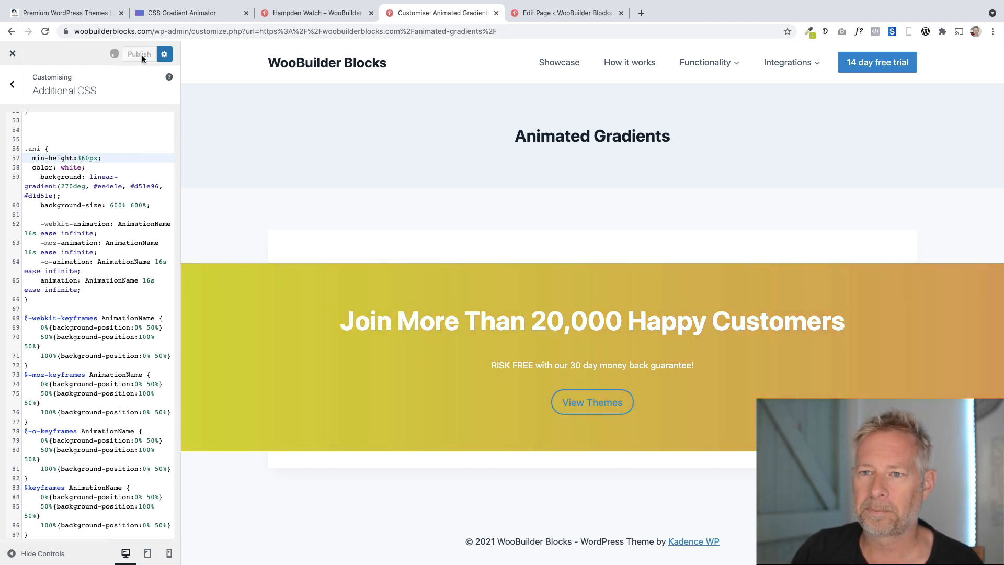
Try to leave the Customiser, cancel leaving, and check the gradient on the Hampden Watch product page before returning to the Additional CSS
click(12, 54)
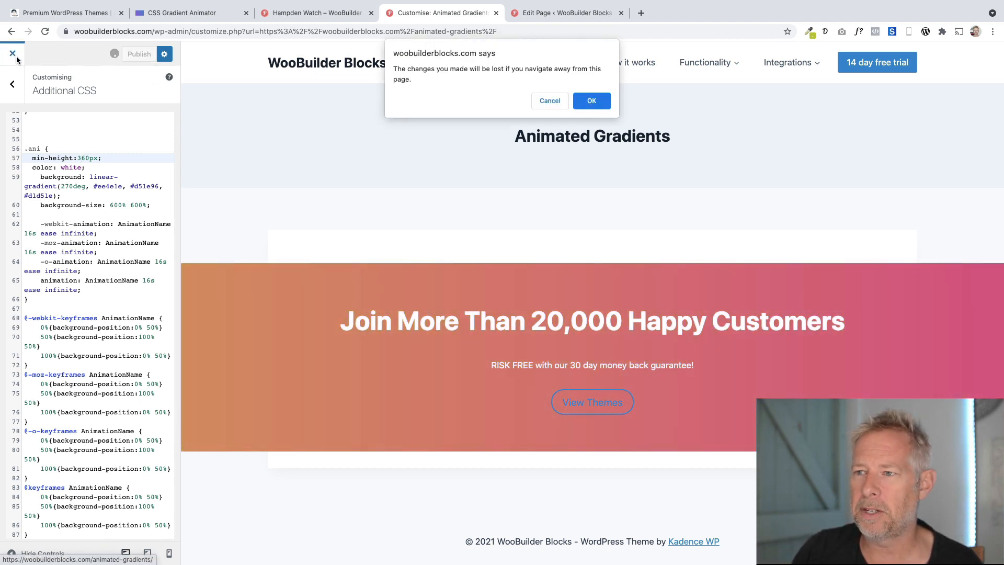
click(549, 101)
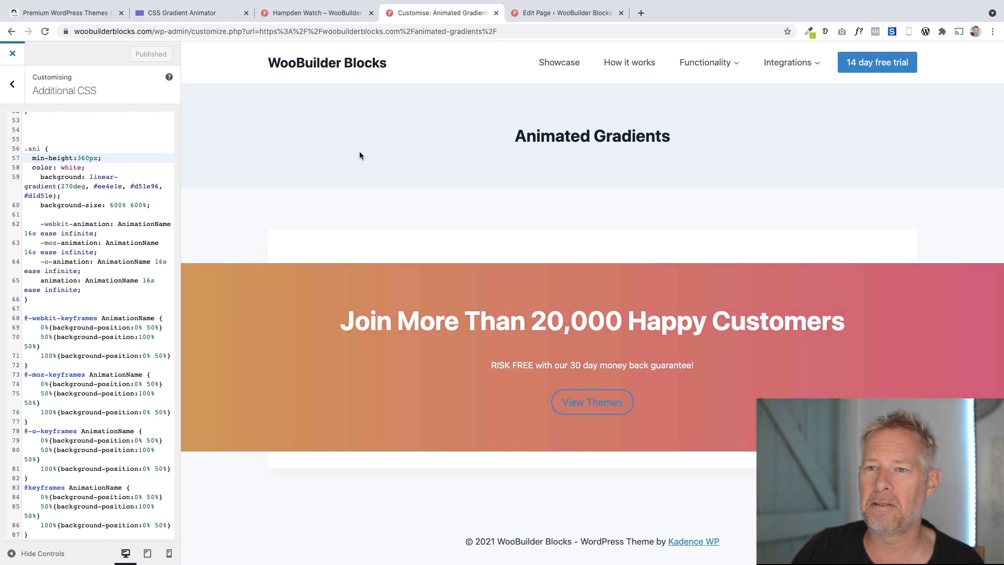
click(317, 13)
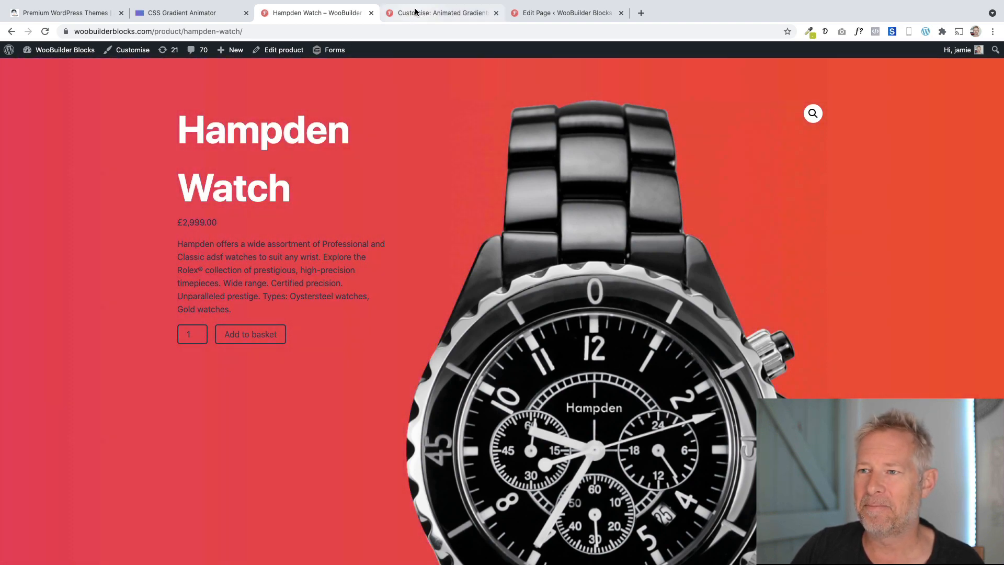
click(395, 14)
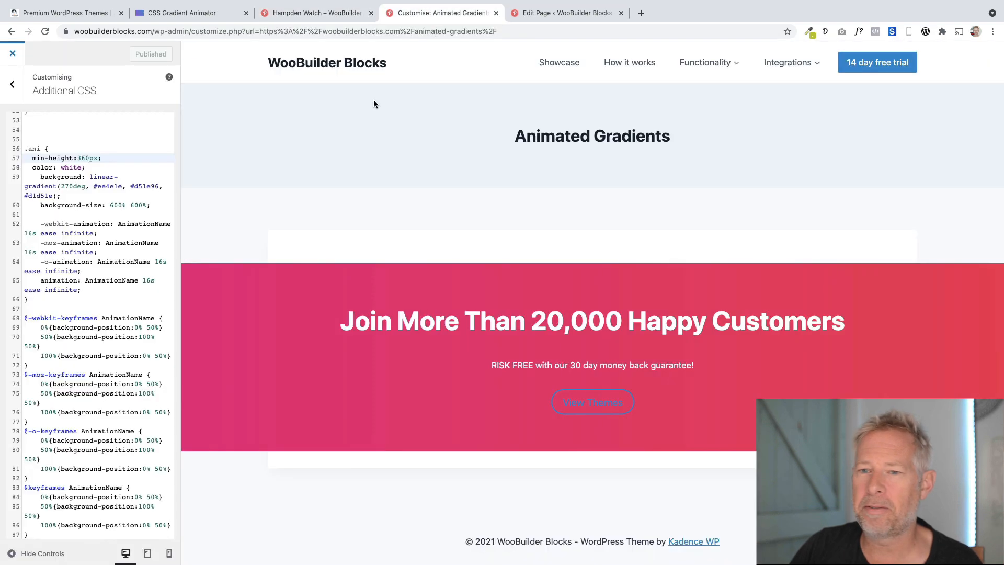
Find the .postid-2344 rule in the Additional CSS, enlarge the page, and highlight the post ID in its selector
scroll(89, 216, up, 10)
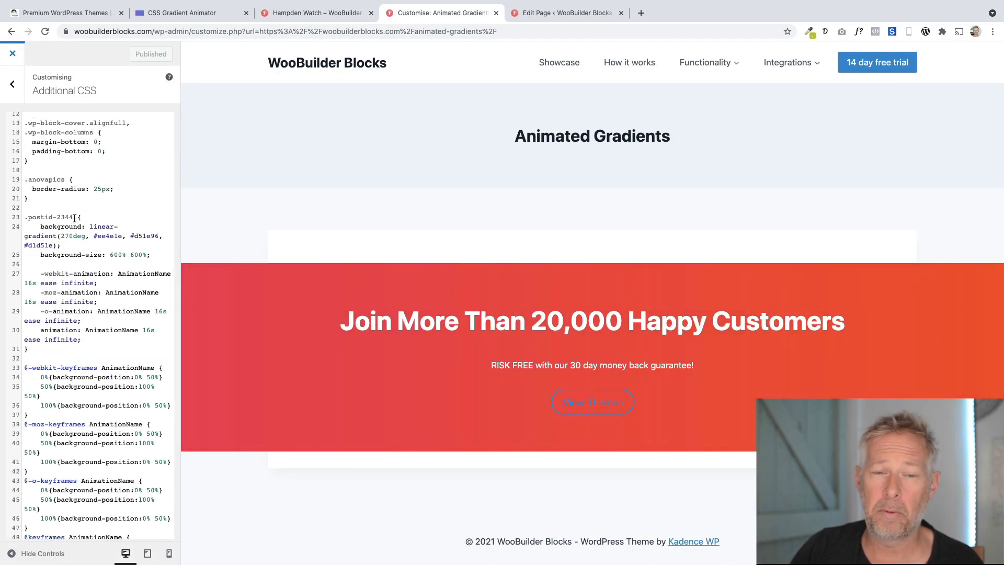
drag(74, 217, 25, 216)
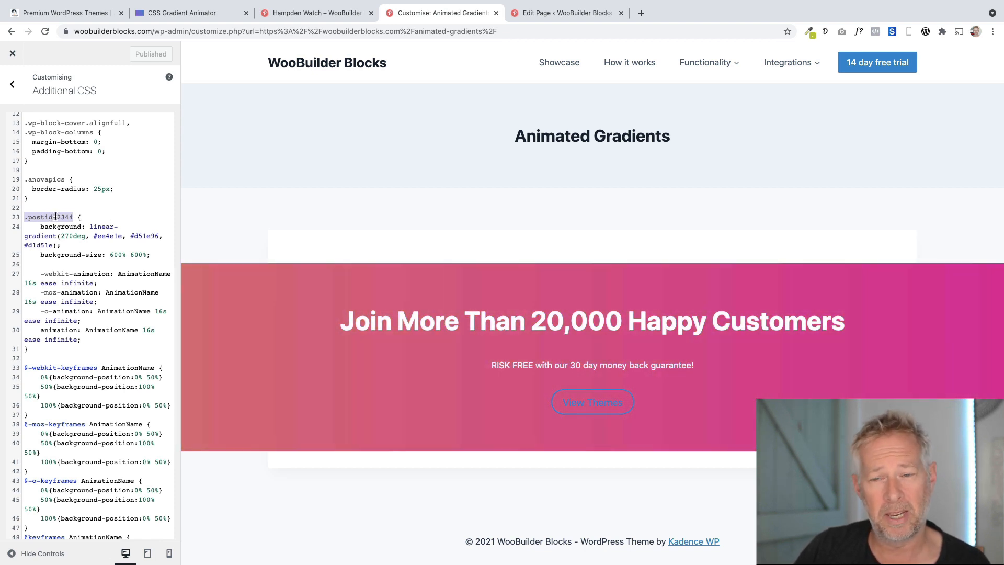
click(58, 217)
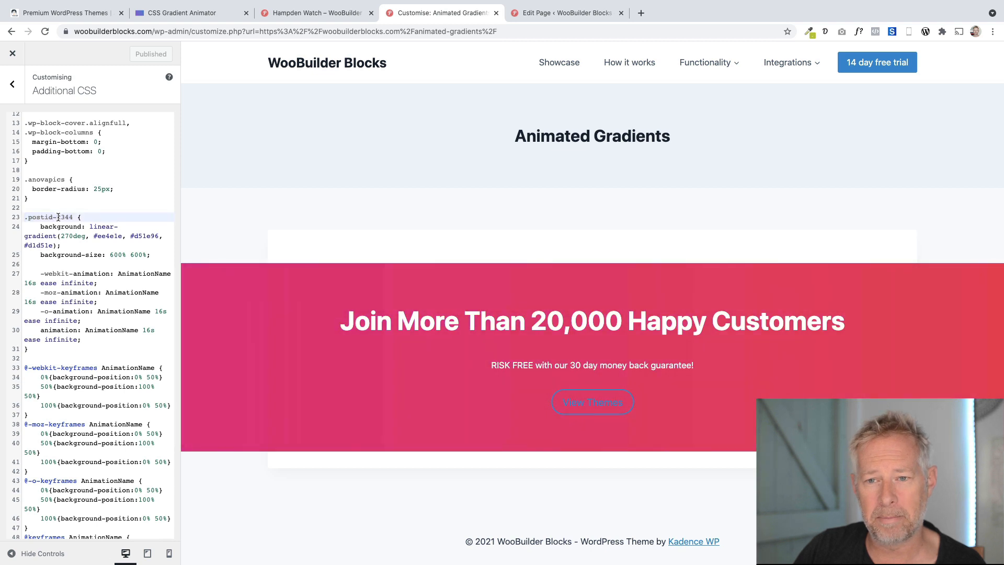
drag(58, 217, 73, 215)
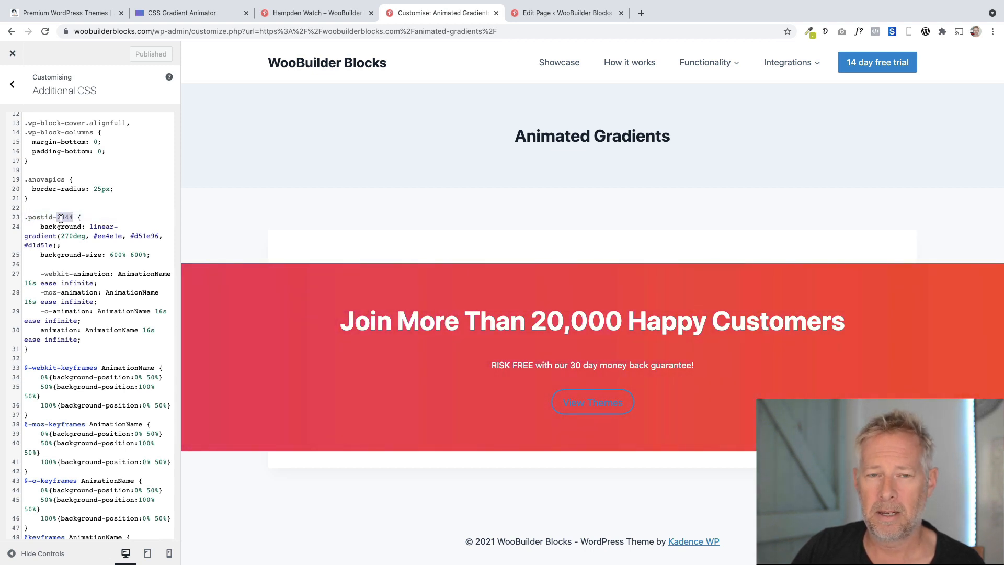
click(59, 216)
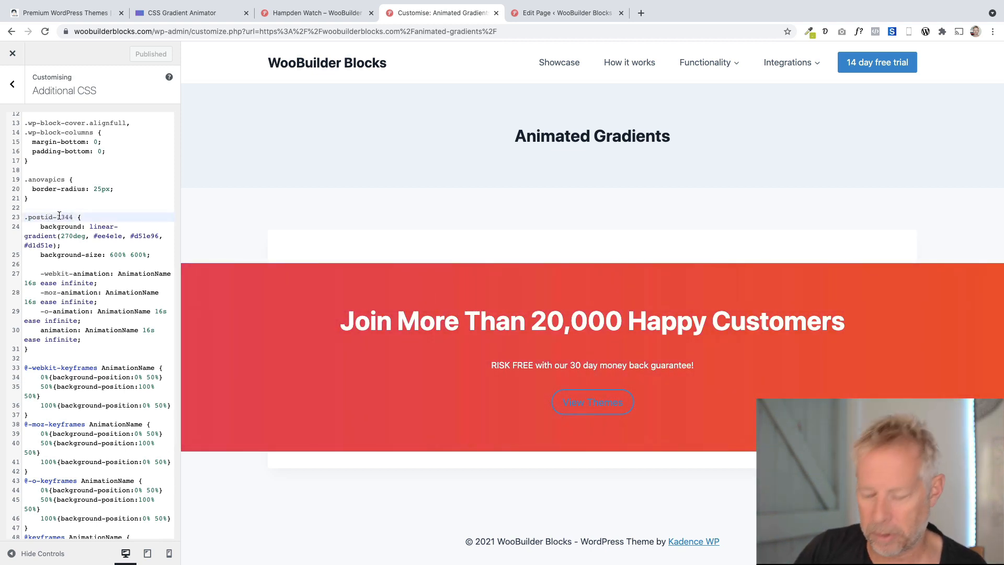
key(super+equal)
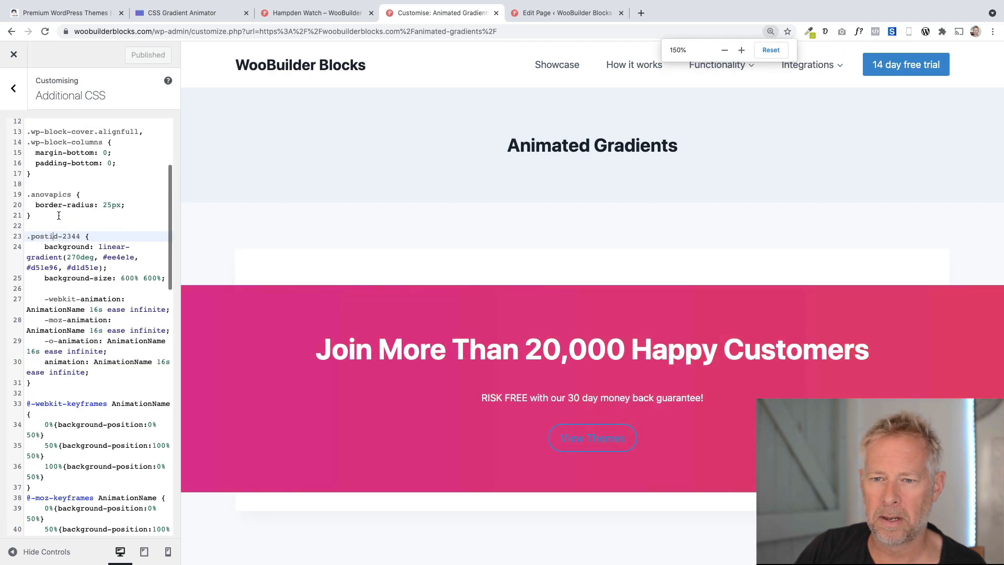
key(super+equal)
key(super+equal)
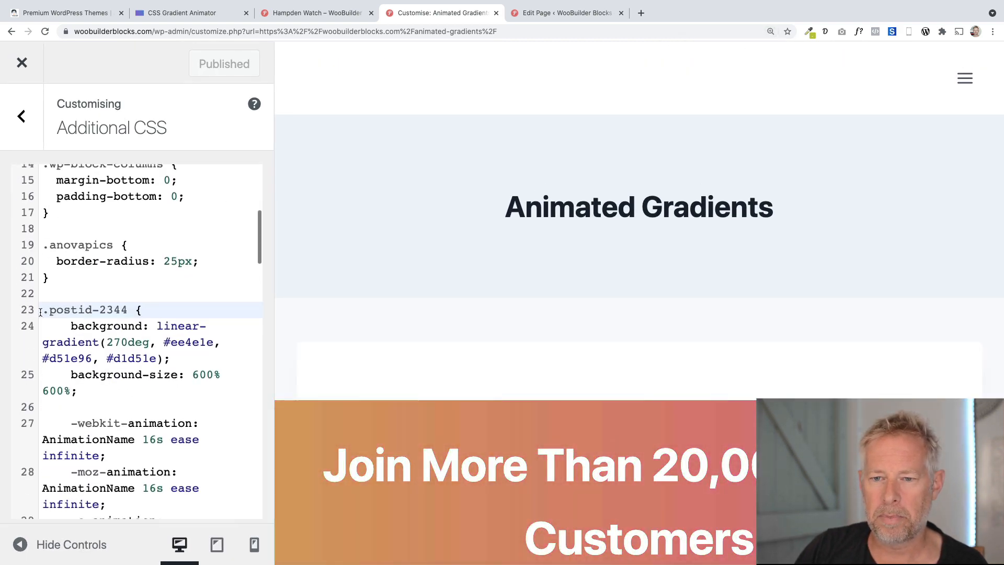
drag(42, 312, 98, 309)
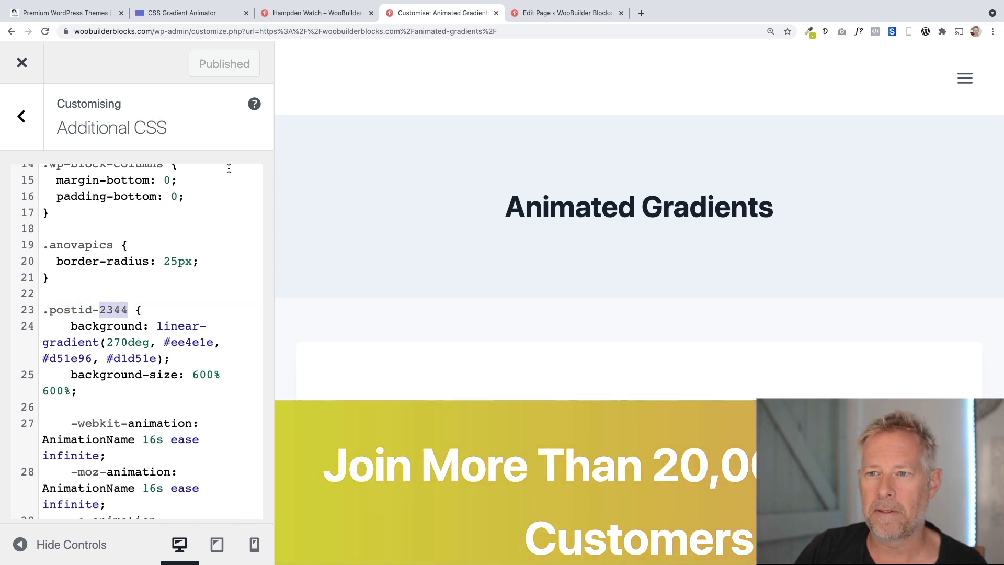
Close the Customiser and open the list of all products from the WordPress dashboard
click(23, 65)
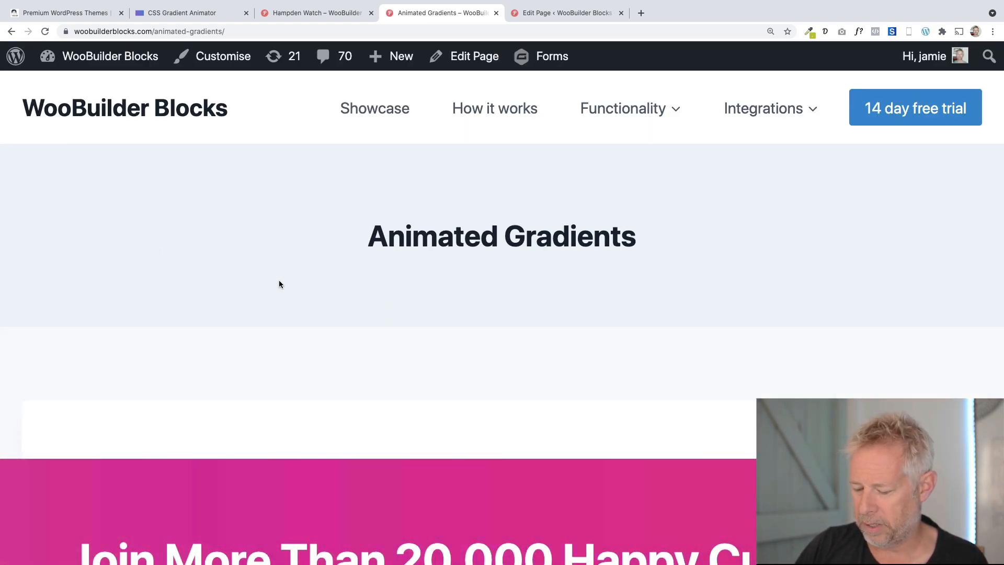
key(super+minus)
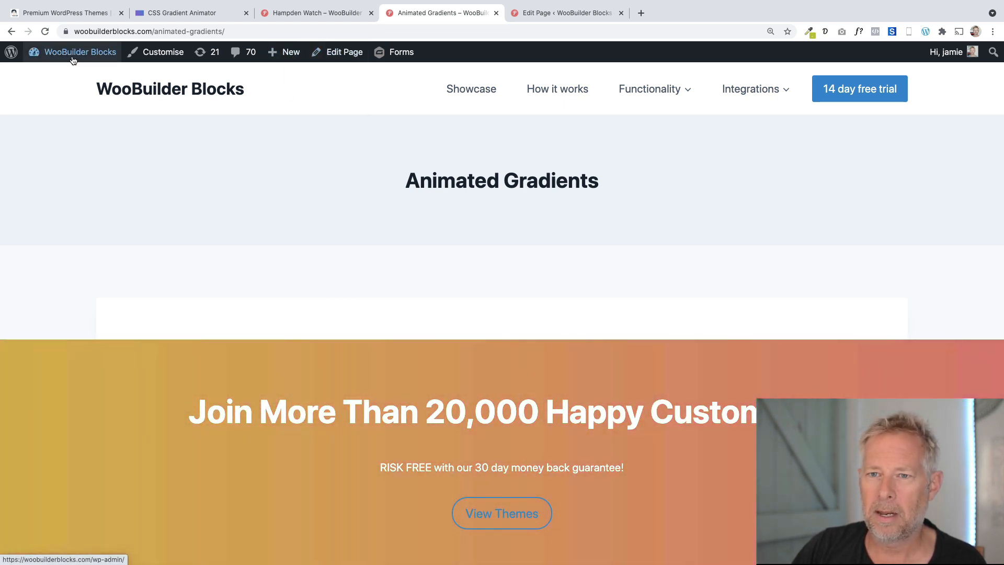
mouse_move(58, 51)
click(61, 78)
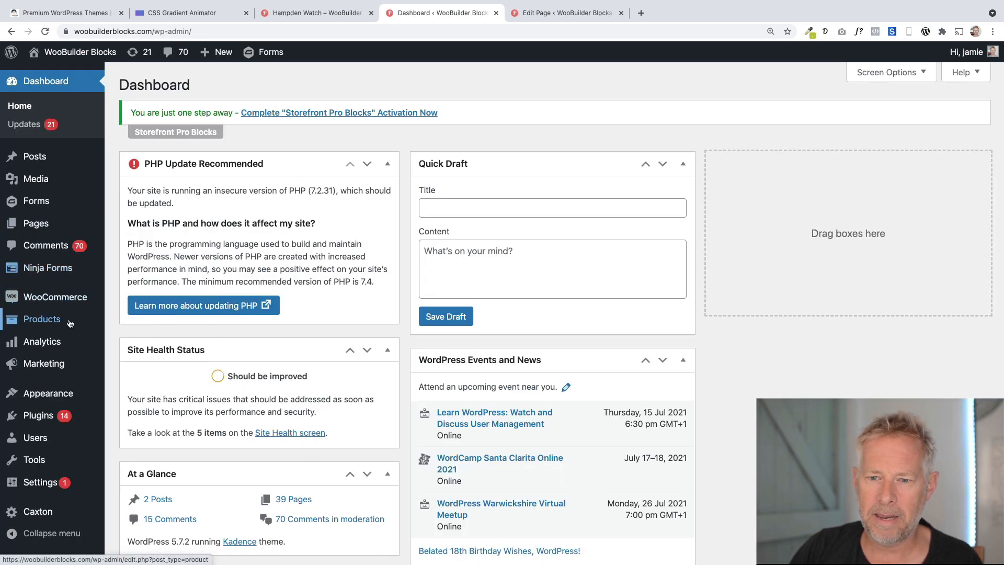
mouse_move(70, 322)
click(156, 321)
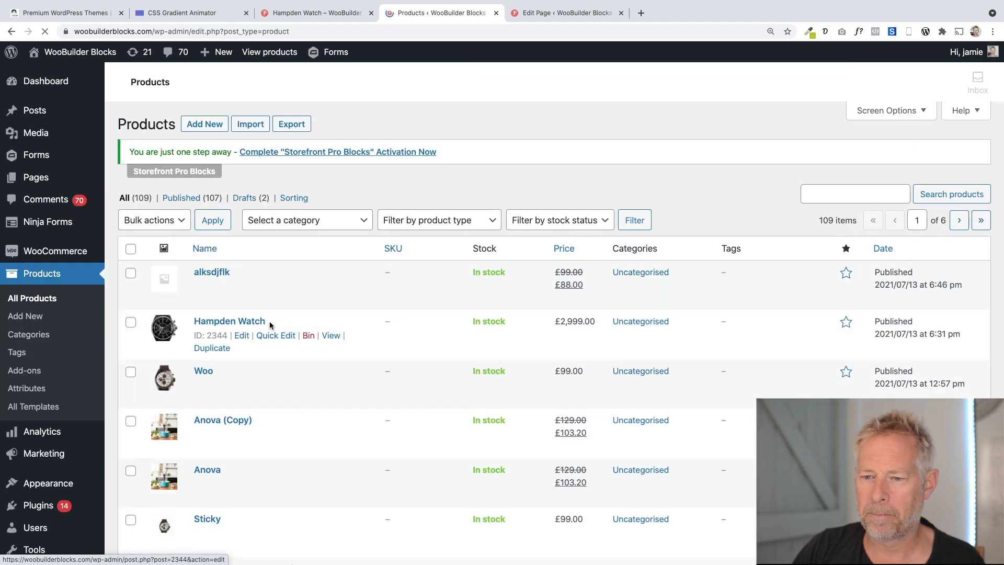
Look up the product IDs in the products list, and return to the Hampden Watch product page
scroll(246, 272, down, 3)
mouse_move(238, 245)
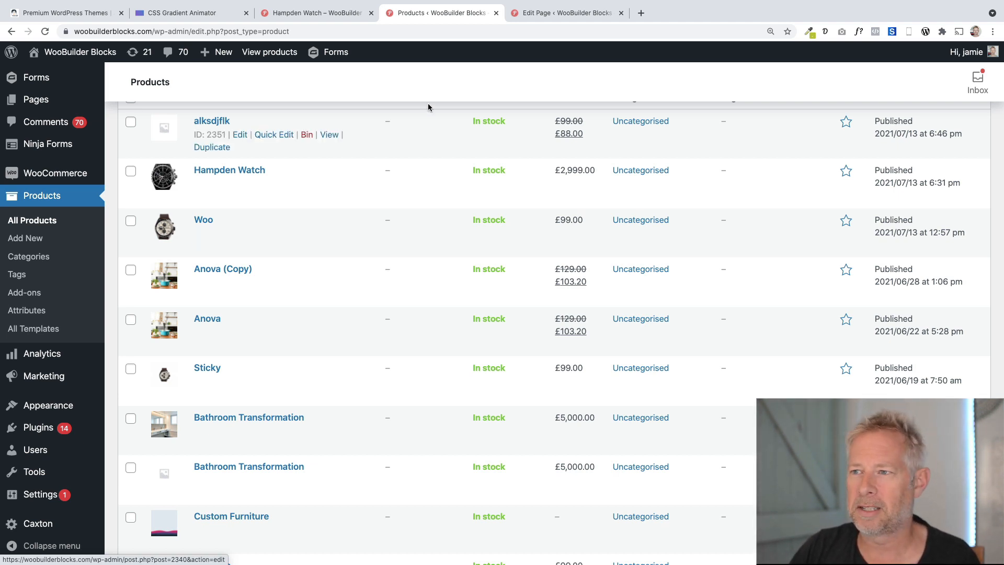
click(316, 13)
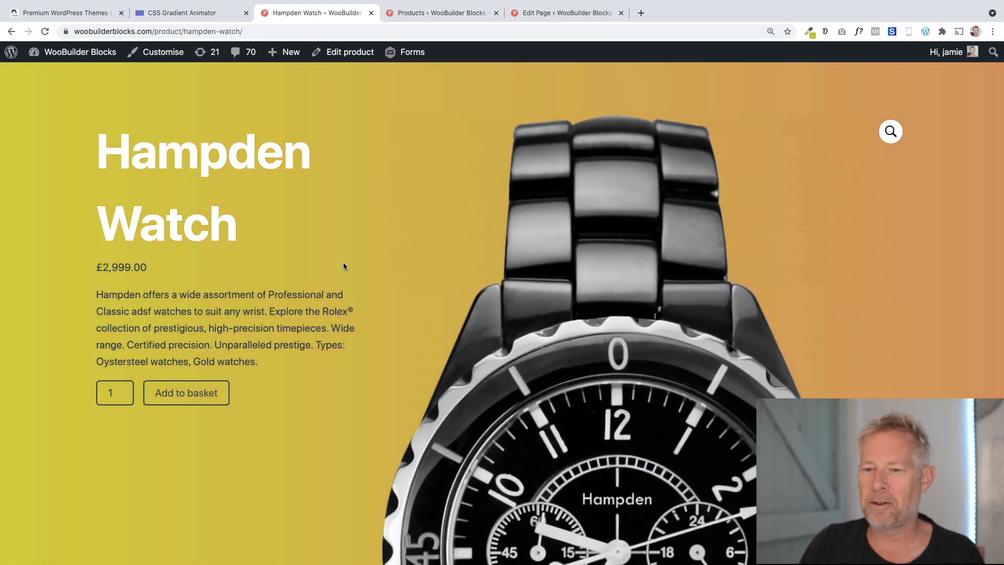